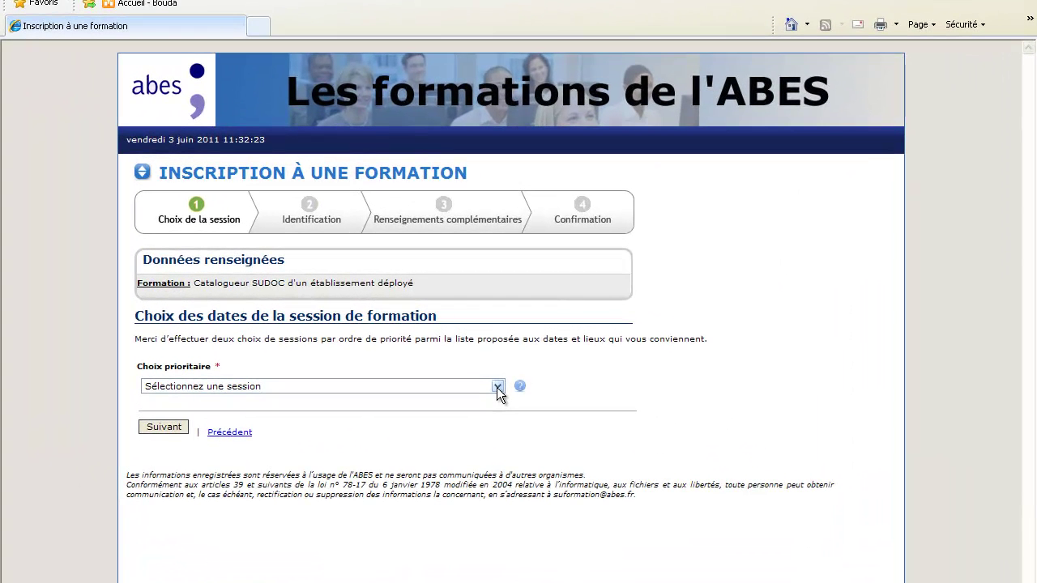
Step: Choose École Normale Supérieure Paris as first choice and Bibliothèque Sainte-Geneviève Paris as second, then continue
{"action": "left_click", "coordinate": [496, 388]}
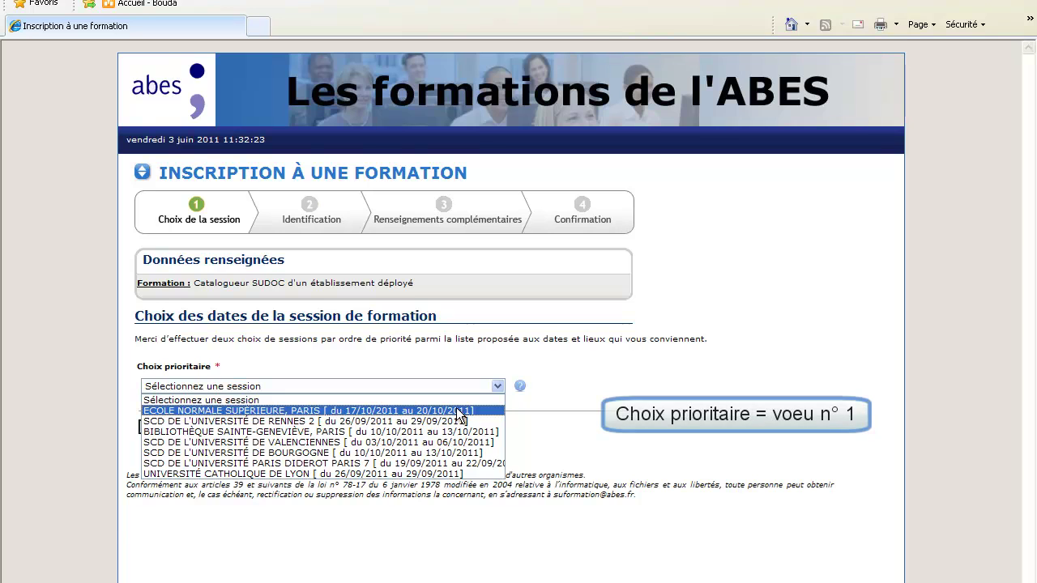
{"action": "left_click", "coordinate": [458, 410]}
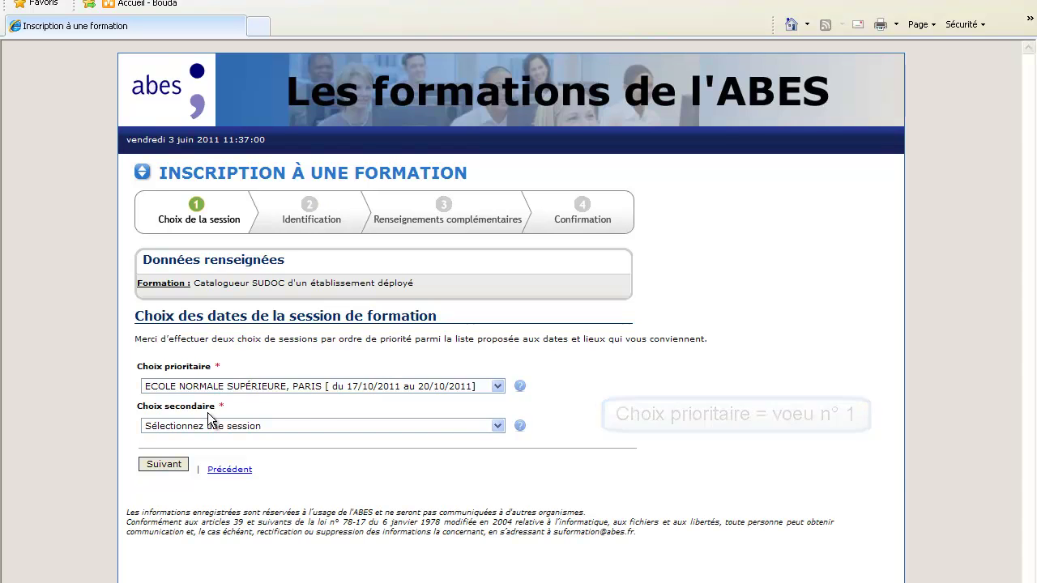
{"action": "left_click", "coordinate": [494, 426]}
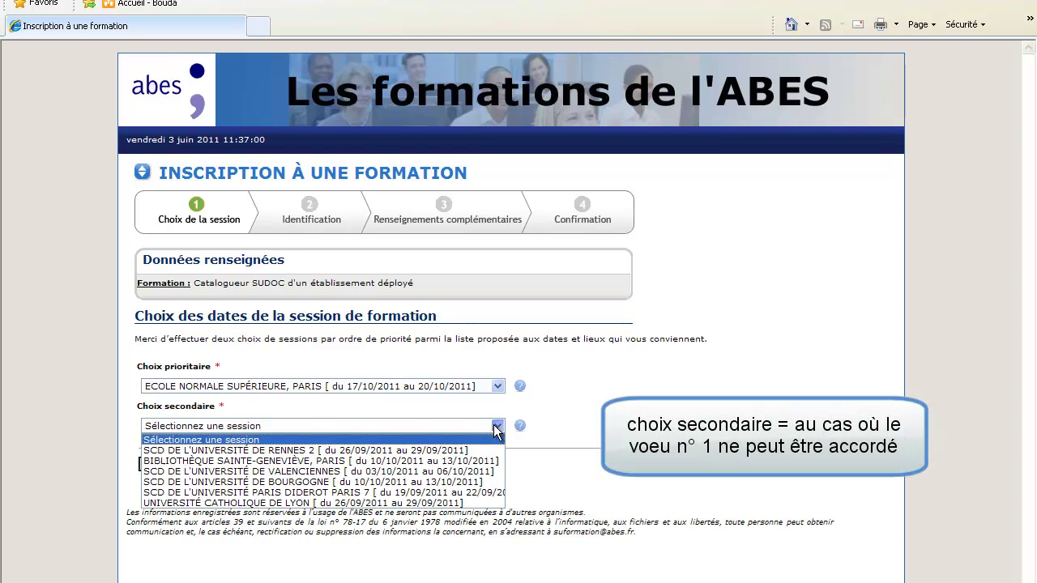
{"action": "left_click", "coordinate": [474, 461]}
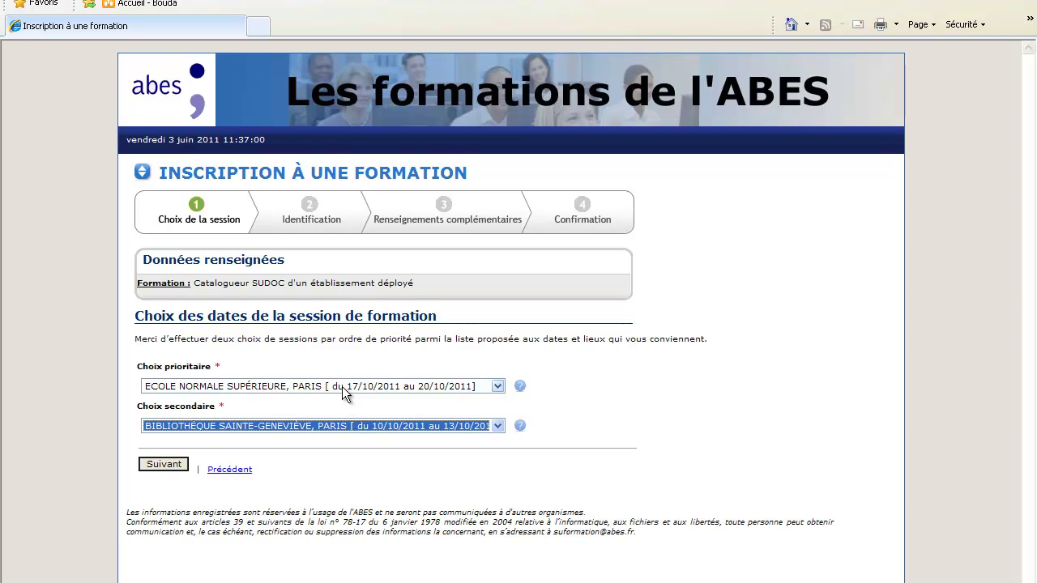
{"action": "left_click", "coordinate": [161, 466]}
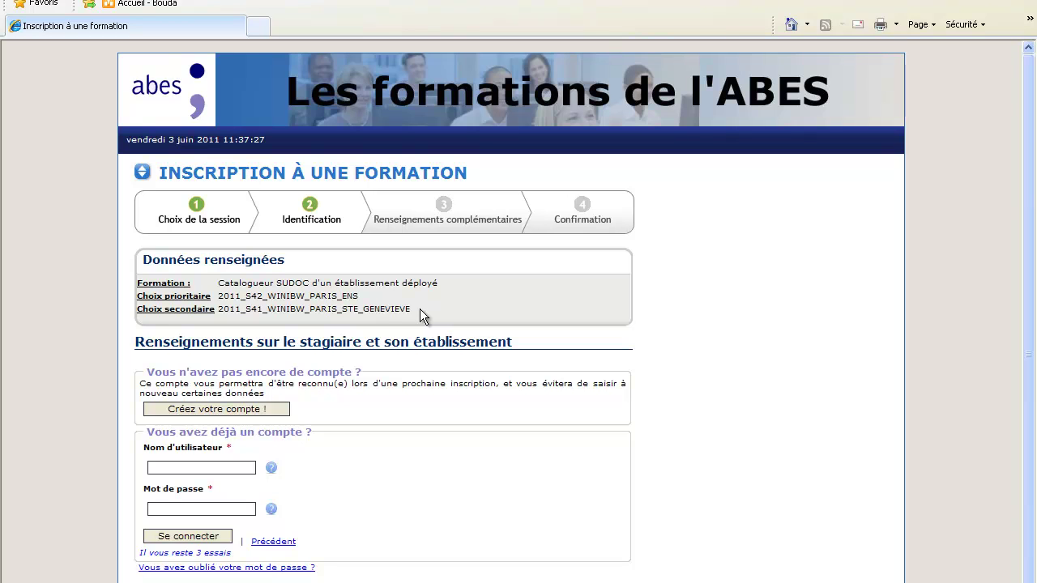
{"action": "triple_click", "coordinate": [148, 260]}
{"action": "left_click_drag", "start_coordinate": [220, 259], "coordinate": [263, 267]}
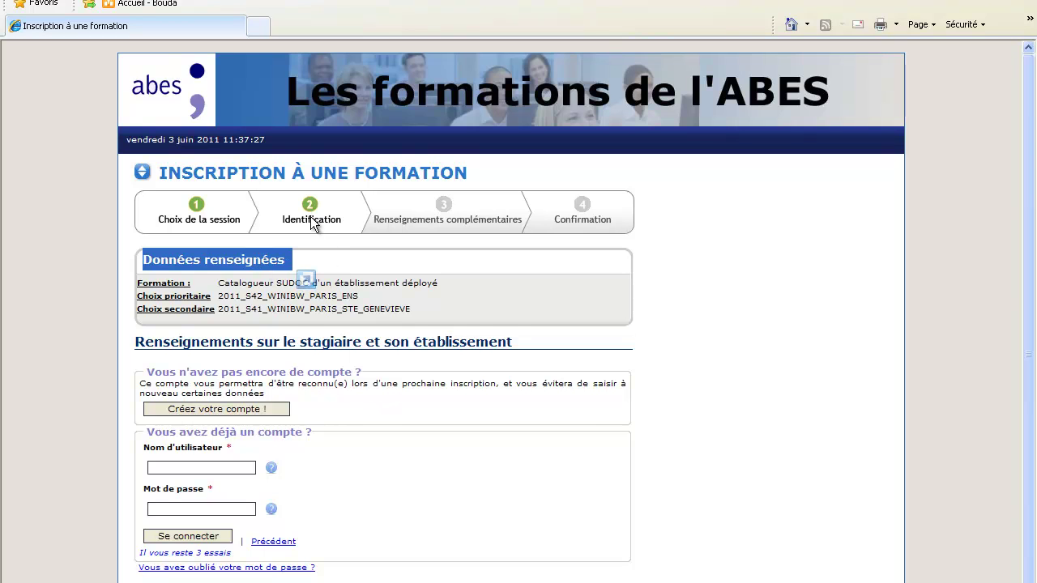
{"action": "left_click", "coordinate": [785, 388]}
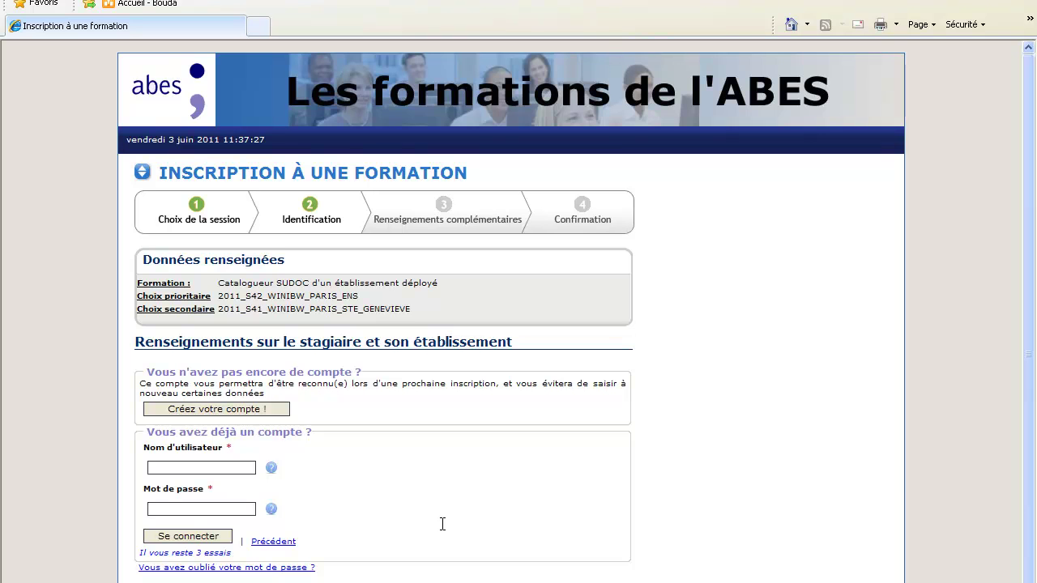
{"action": "left_click_drag", "start_coordinate": [303, 432], "coordinate": [135, 435]}
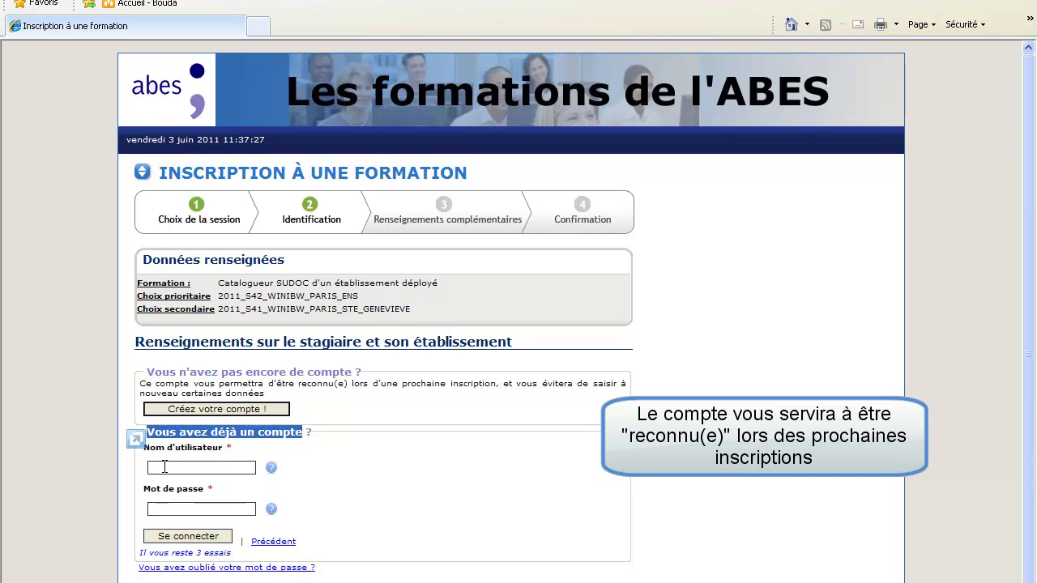
{"action": "left_click", "coordinate": [165, 468]}
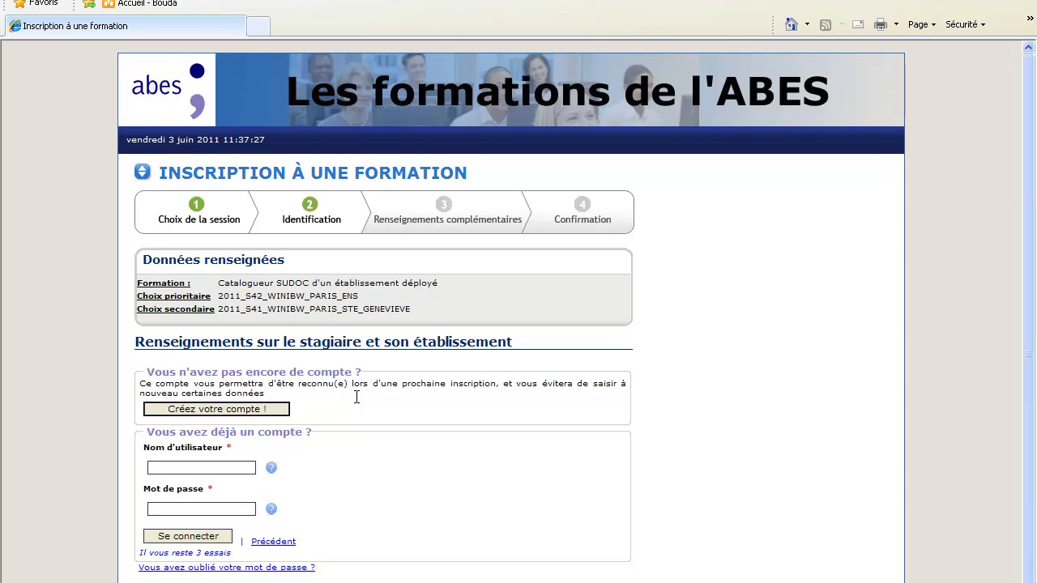
{"action": "left_click", "coordinate": [254, 410]}
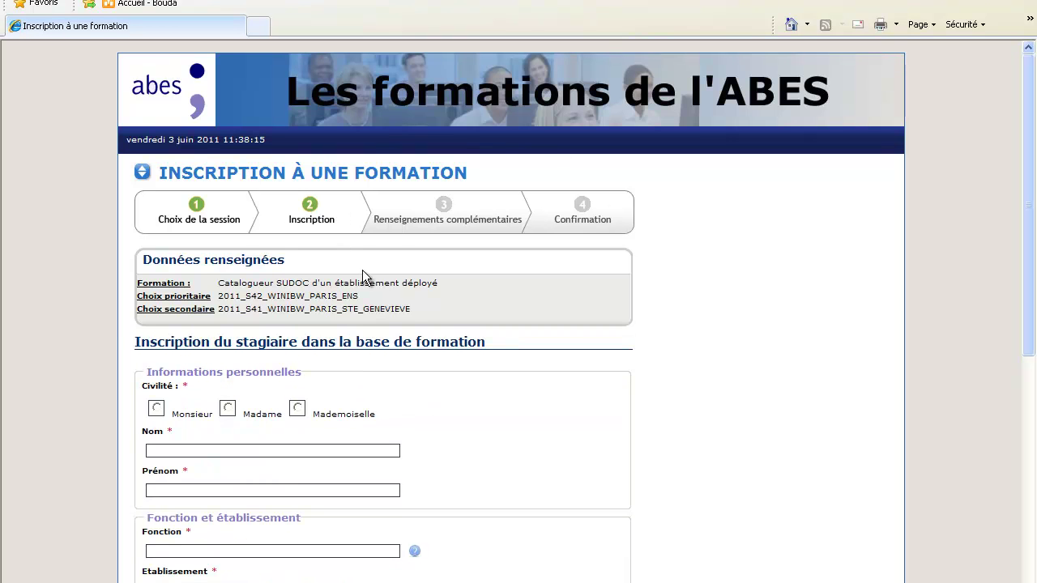
Step: Set the civility to Monsieur on the new trainee account form
{"action": "scroll", "coordinate": [401, 305], "scroll_direction": "down", "scroll_amount": 3}
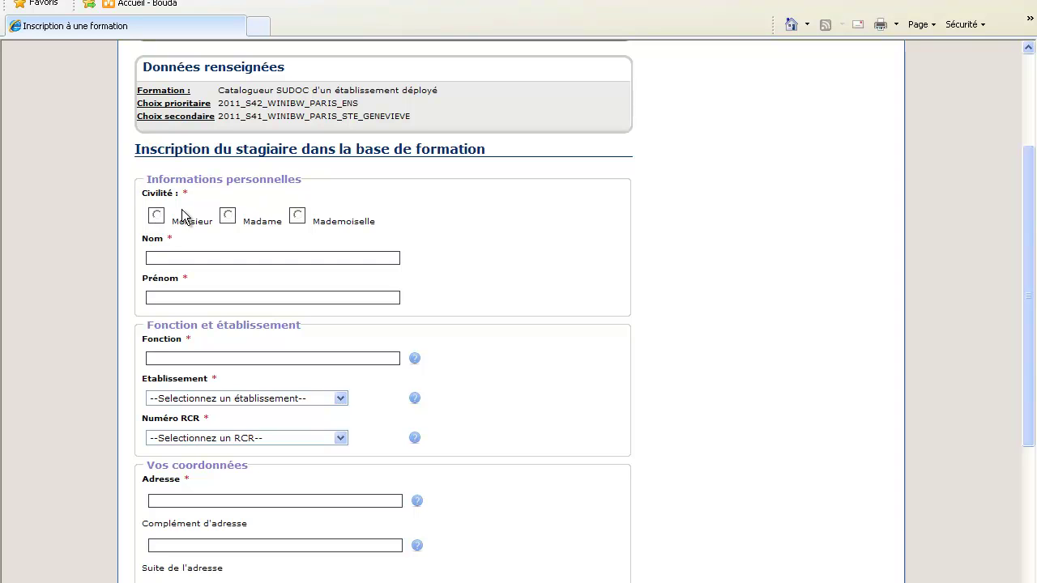
{"action": "left_click_drag", "start_coordinate": [309, 326], "coordinate": [145, 327]}
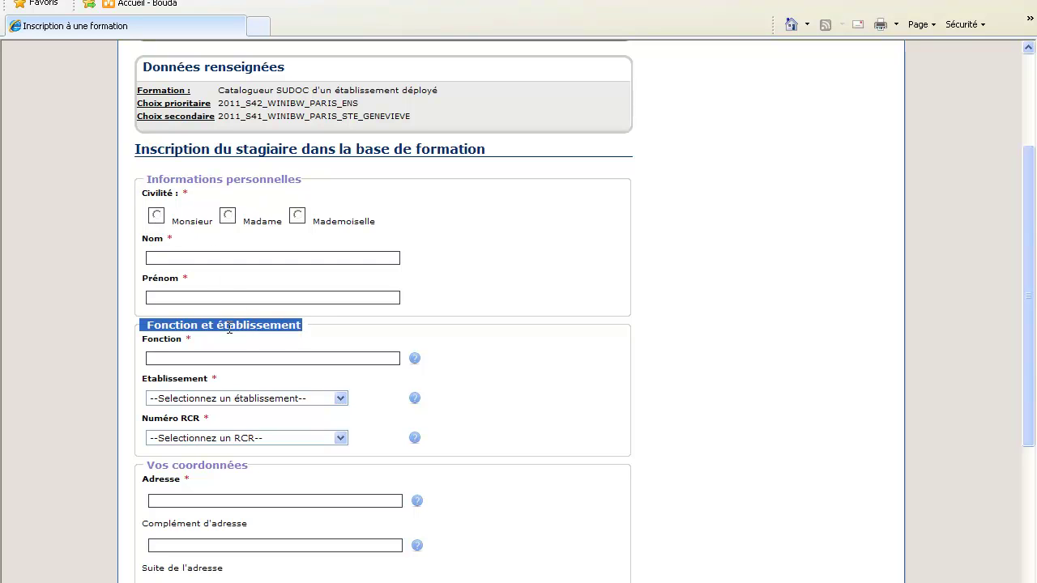
{"action": "left_click_drag", "start_coordinate": [251, 465], "coordinate": [145, 466]}
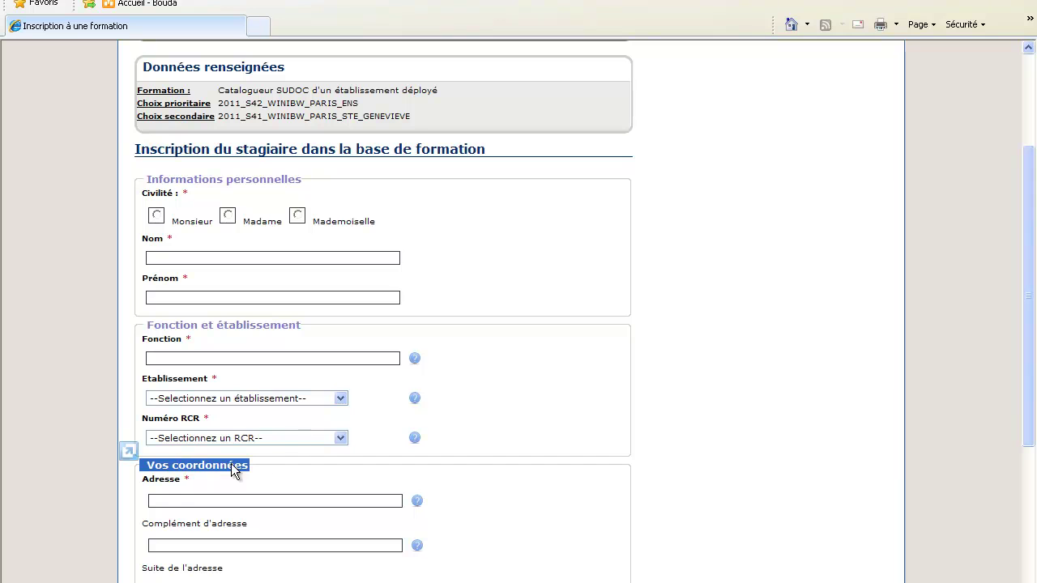
{"action": "left_click", "coordinate": [156, 217]}
Step: Fill Nom with NOM and Prénom with Prénom from the autocomplete suggestions
{"action": "left_click", "coordinate": [163, 256]}
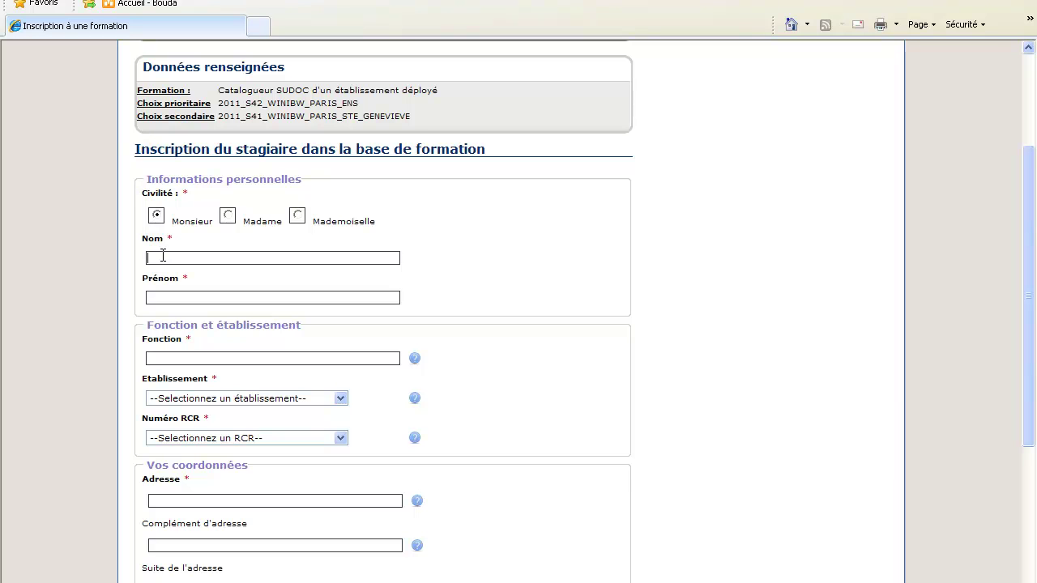
{"action": "type", "text": "N"}
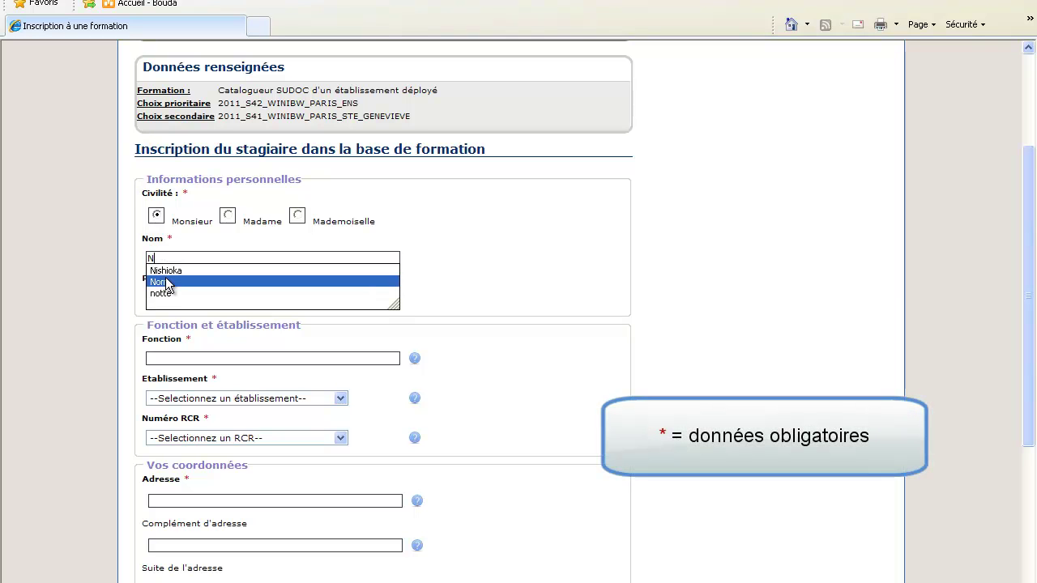
{"action": "left_click", "coordinate": [166, 283]}
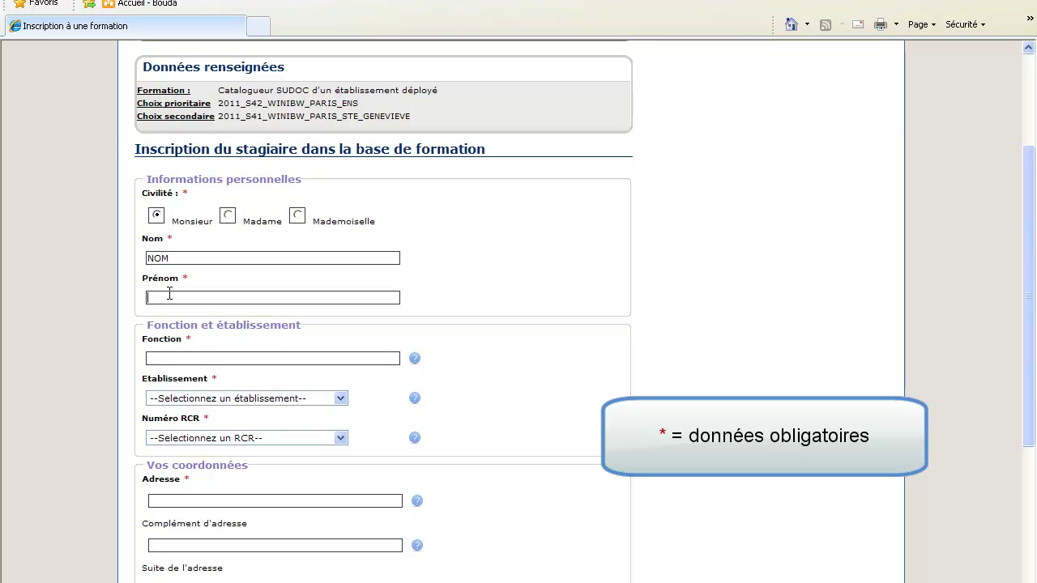
{"action": "type", "text": "P"}
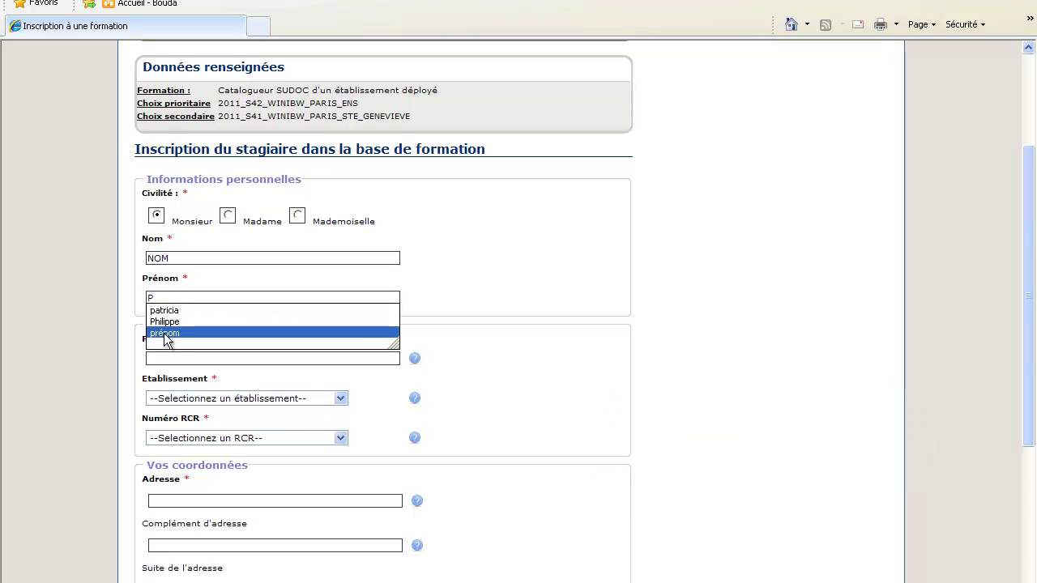
{"action": "left_click", "coordinate": [164, 334]}
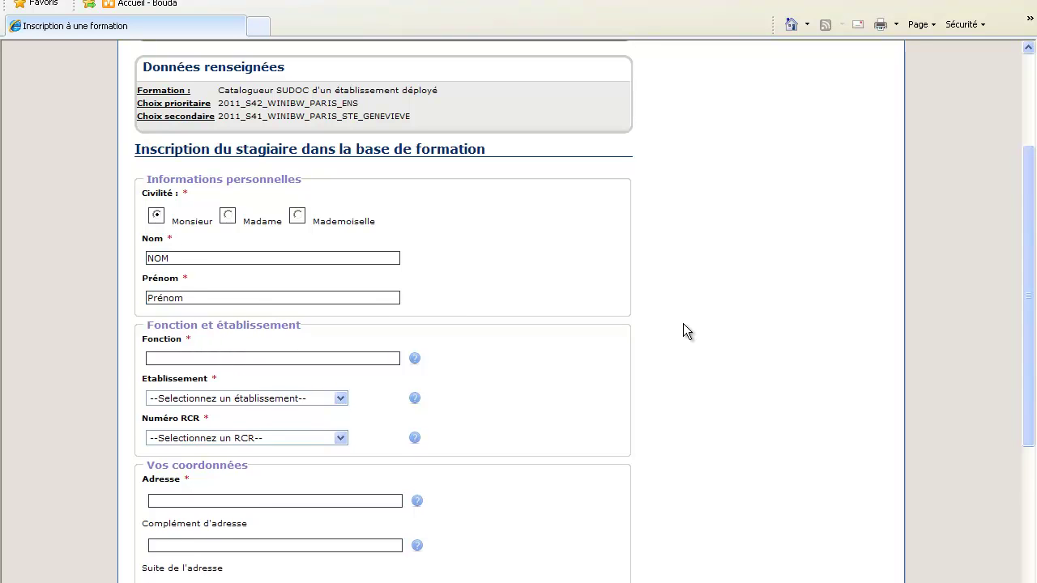
Step: Set the Fonction to Catalogage des périodiques
{"action": "scroll", "coordinate": [683, 324], "scroll_direction": "down", "scroll_amount": 2}
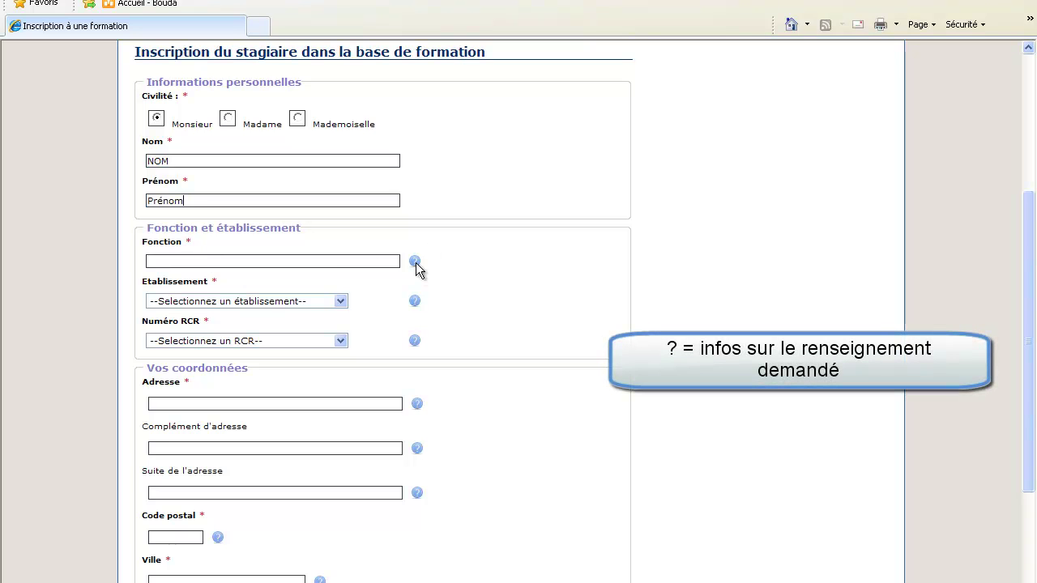
{"action": "mouse_move", "coordinate": [416, 262]}
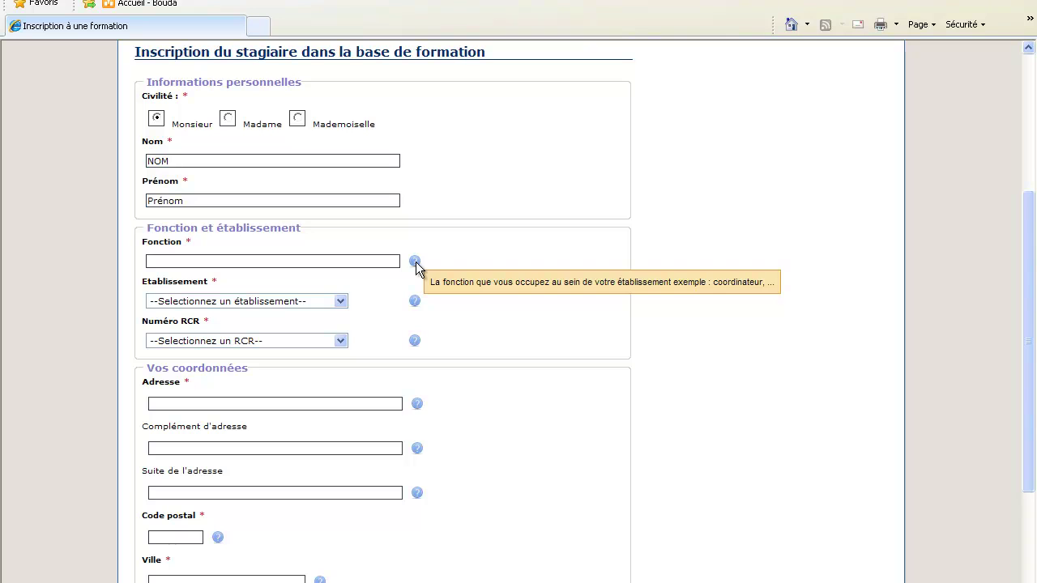
{"action": "left_click", "coordinate": [239, 261]}
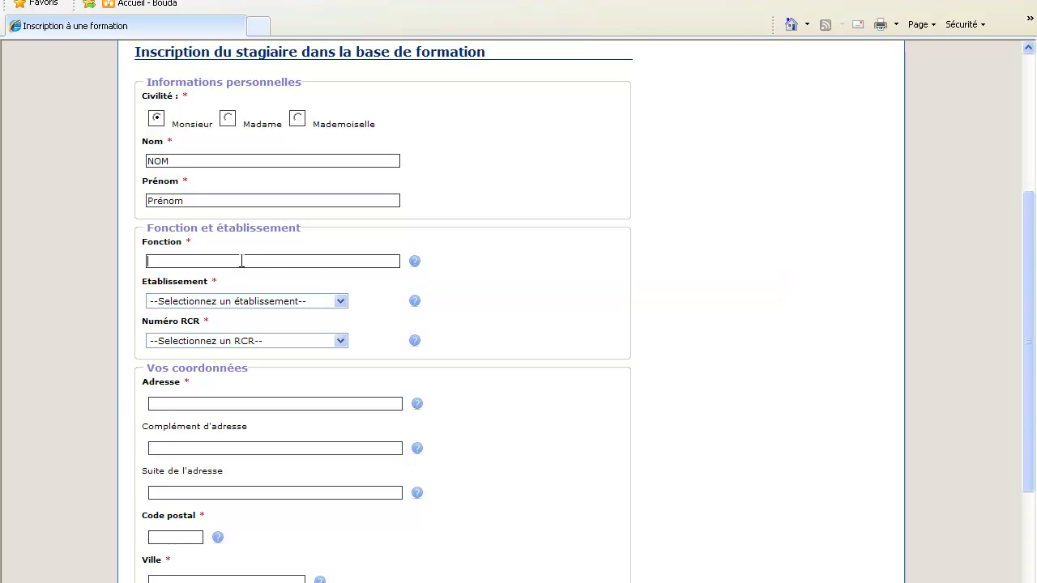
{"action": "type", "text": "c"}
{"action": "left_click", "coordinate": [243, 285]}
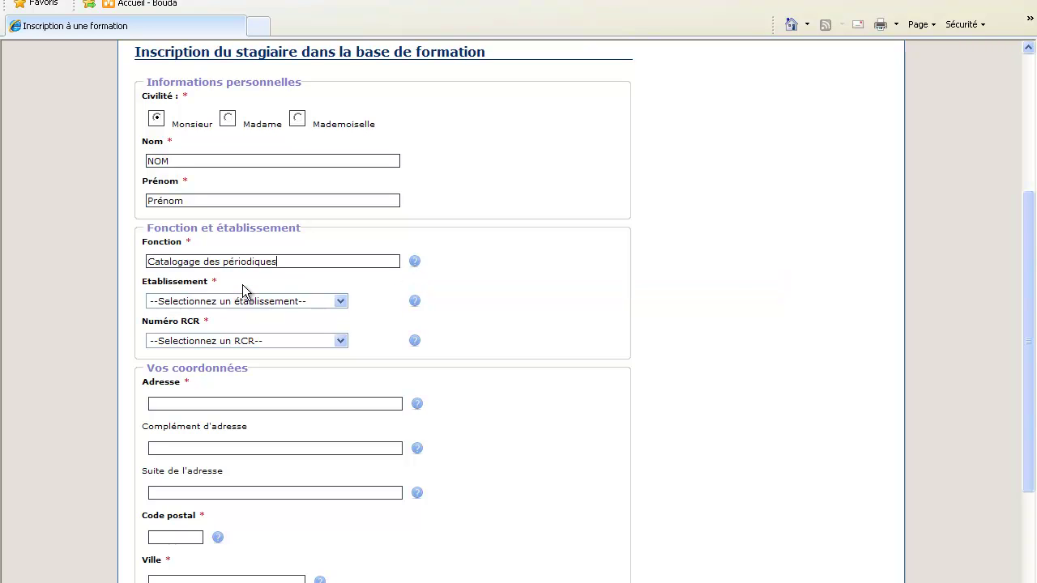
Step: Choose establishment 1-ABES Administration and RCR number 341720001
{"action": "left_click", "coordinate": [340, 302]}
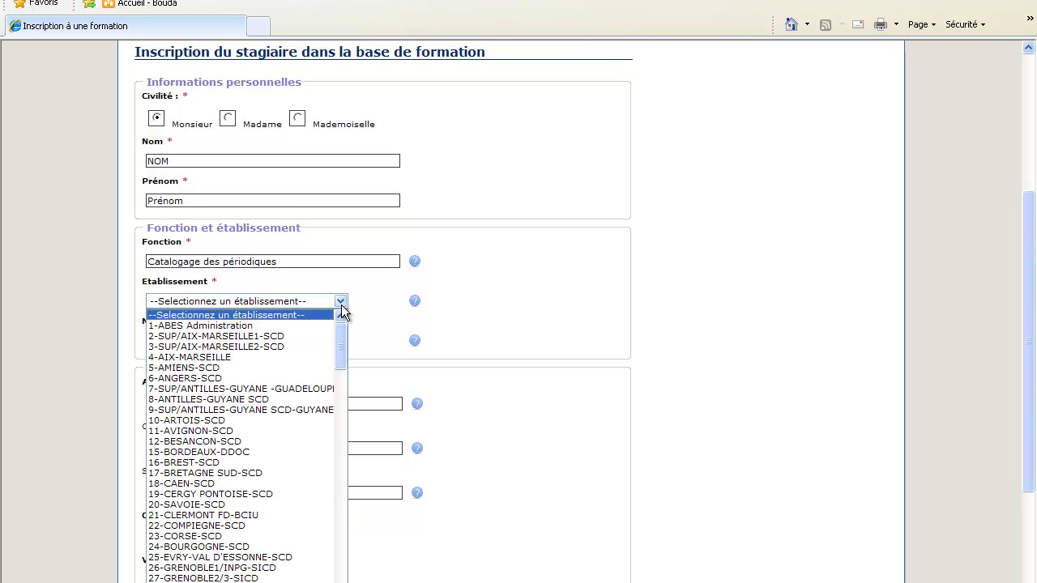
{"action": "left_click", "coordinate": [272, 328]}
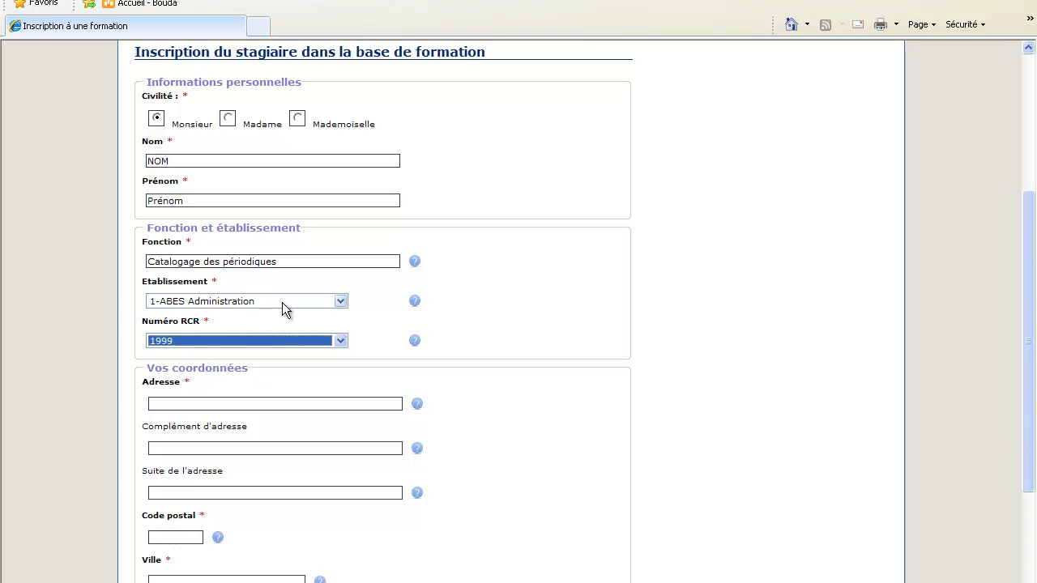
{"action": "left_click_drag", "start_coordinate": [224, 282], "coordinate": [152, 295]}
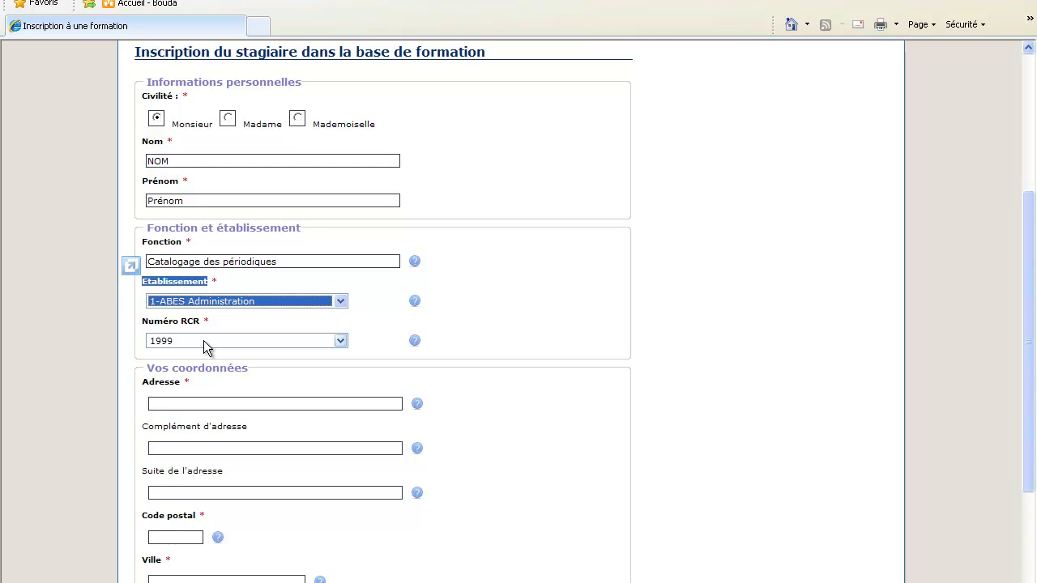
{"action": "left_click", "coordinate": [204, 340]}
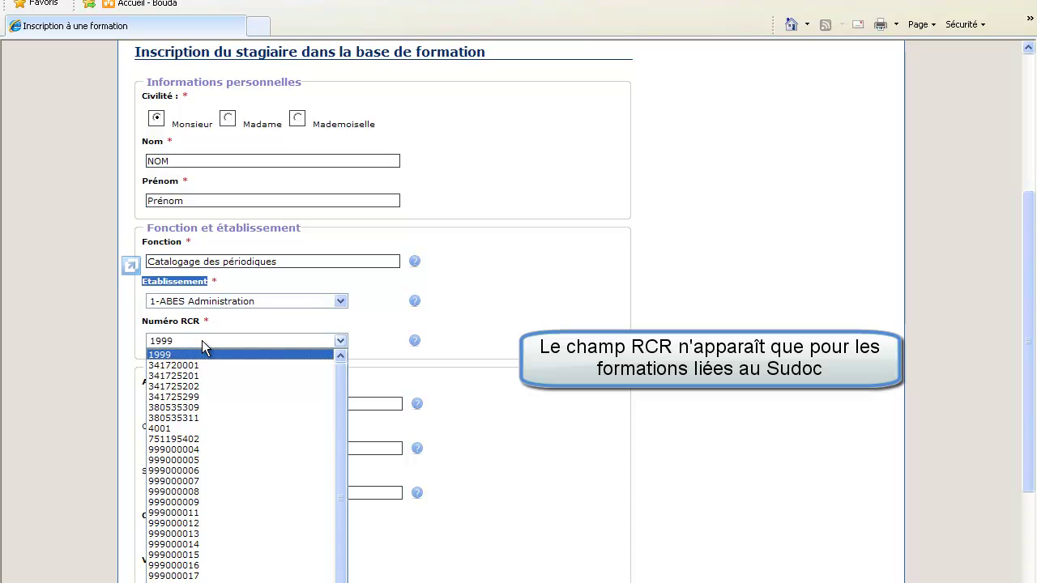
{"action": "left_click", "coordinate": [196, 367]}
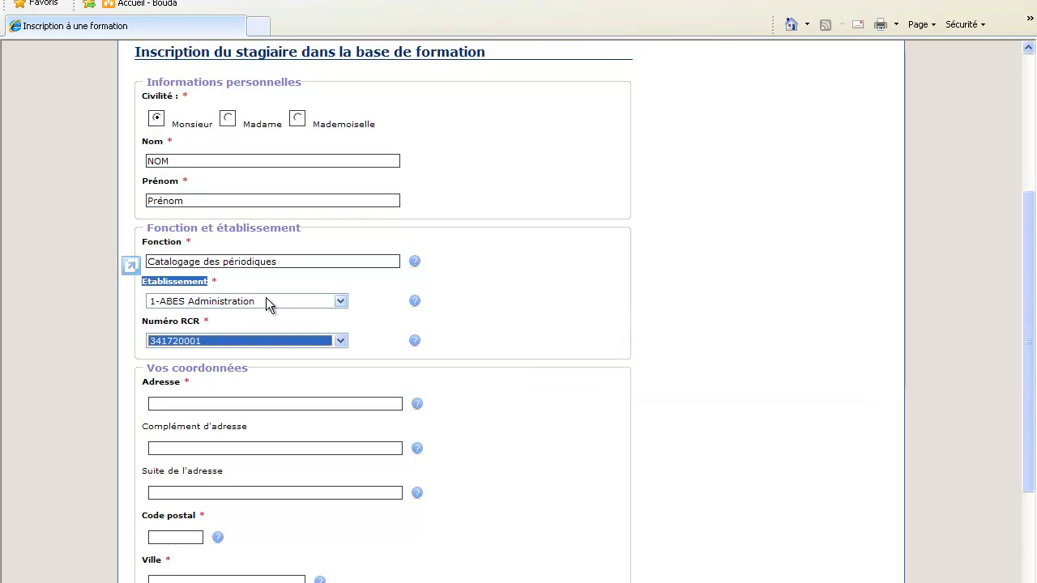
{"action": "left_click", "coordinate": [191, 400]}
{"action": "left_click_drag", "start_coordinate": [147, 368], "coordinate": [245, 371]}
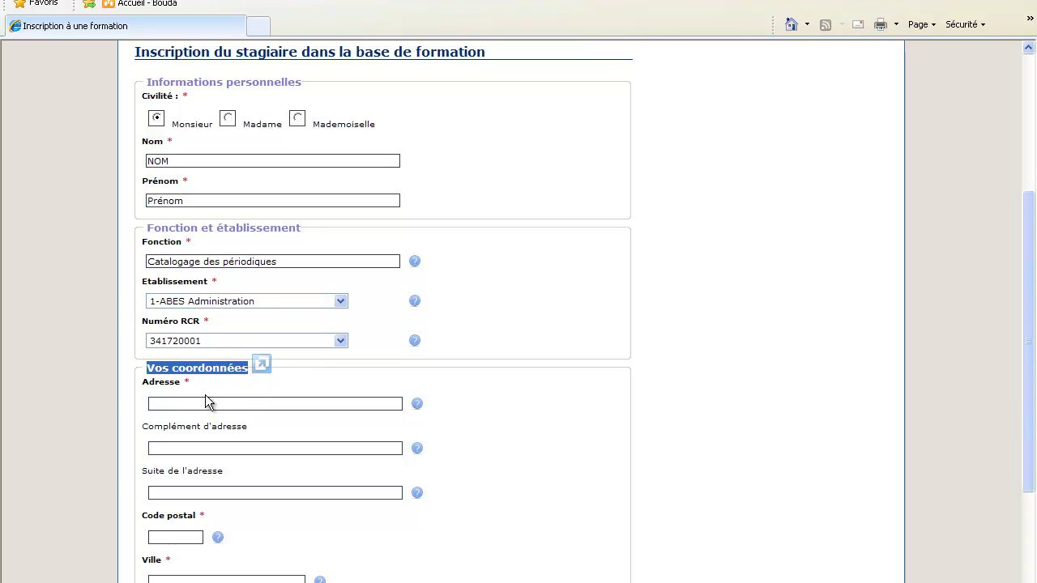
{"action": "left_click", "coordinate": [180, 403]}
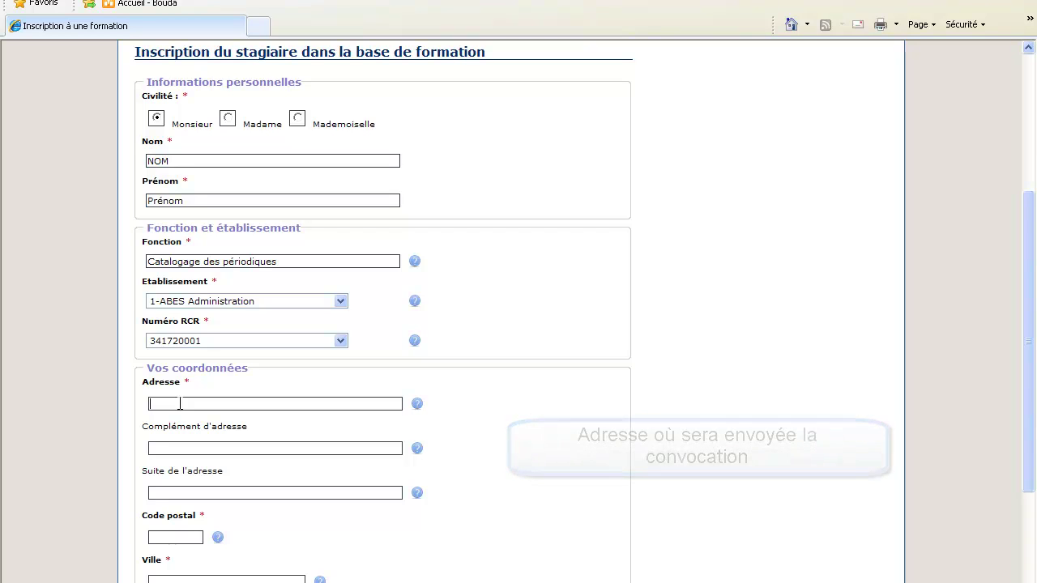
{"action": "left_click", "coordinate": [273, 402]}
{"action": "left_click_drag", "start_coordinate": [248, 371], "coordinate": [144, 370]}
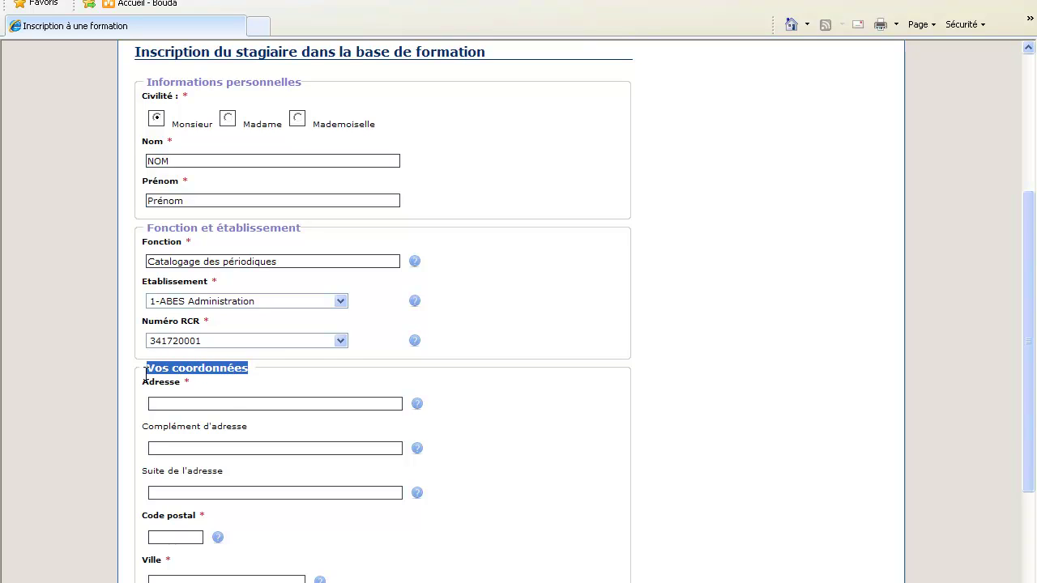
{"action": "left_click", "coordinate": [224, 402]}
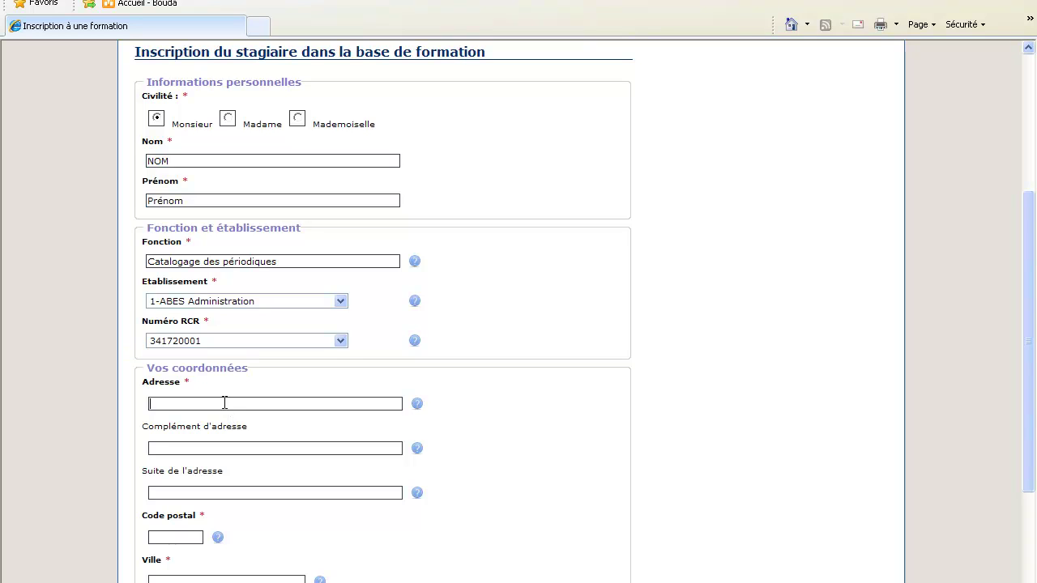
{"action": "type", "text": "127 avenue Viala"}
{"action": "mouse_move", "coordinate": [414, 453]}
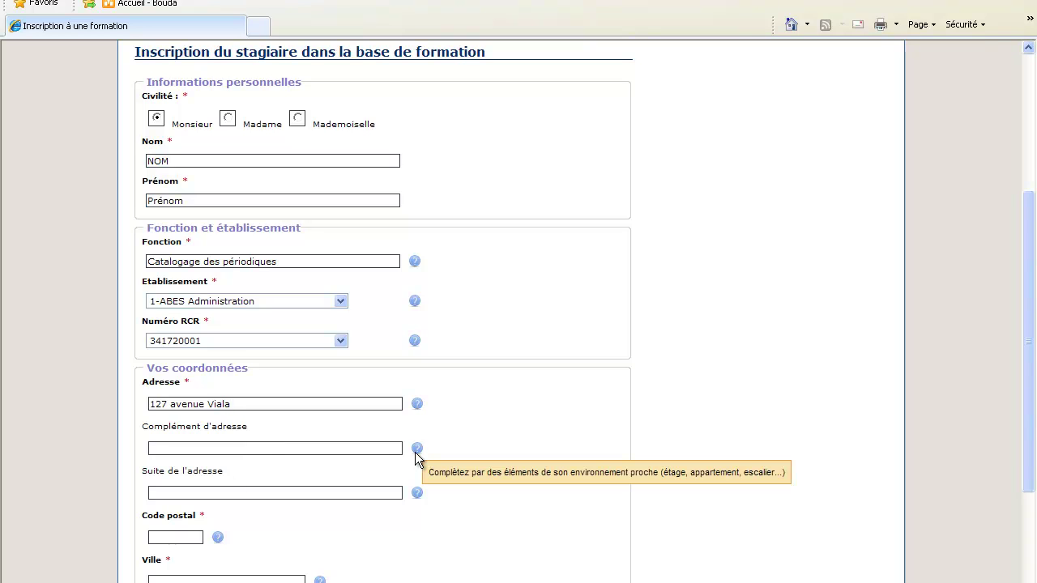
{"action": "mouse_move", "coordinate": [416, 496]}
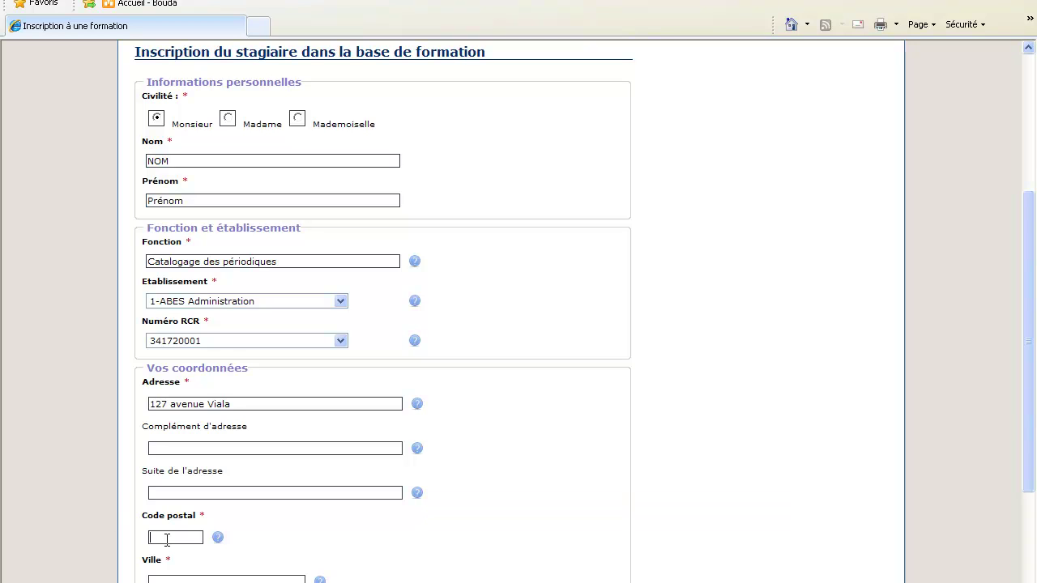
{"action": "type", "text": "34000"}
{"action": "type", "text": "MONTP"}
{"action": "type", "text": "ELLIER"}
Step: Fill the trainee e-mail field with the suggested address
{"action": "scroll", "coordinate": [528, 580], "scroll_direction": "down", "scroll_amount": 4}
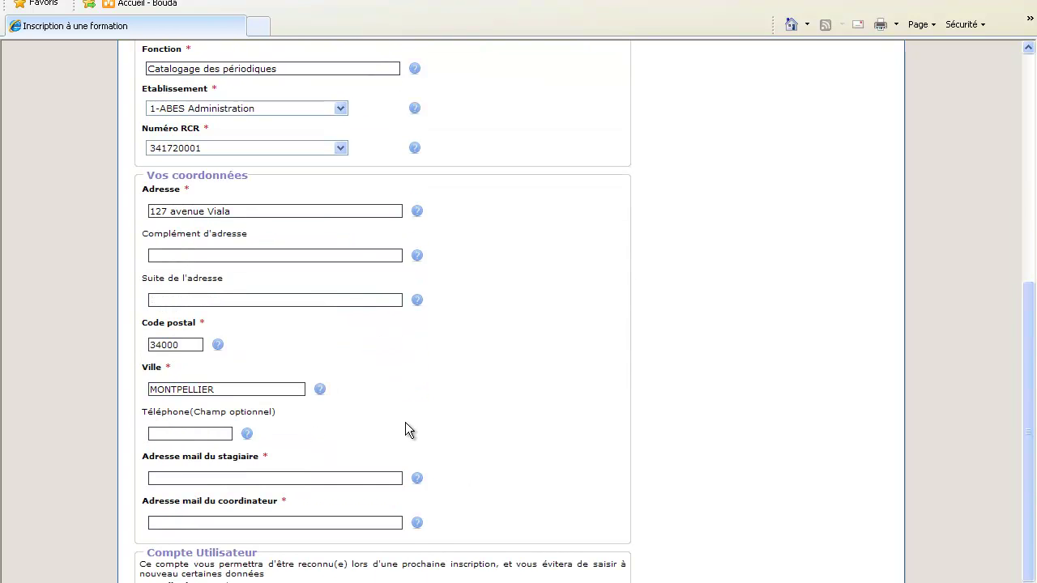
{"action": "scroll", "coordinate": [406, 422], "scroll_direction": "down", "scroll_amount": 2}
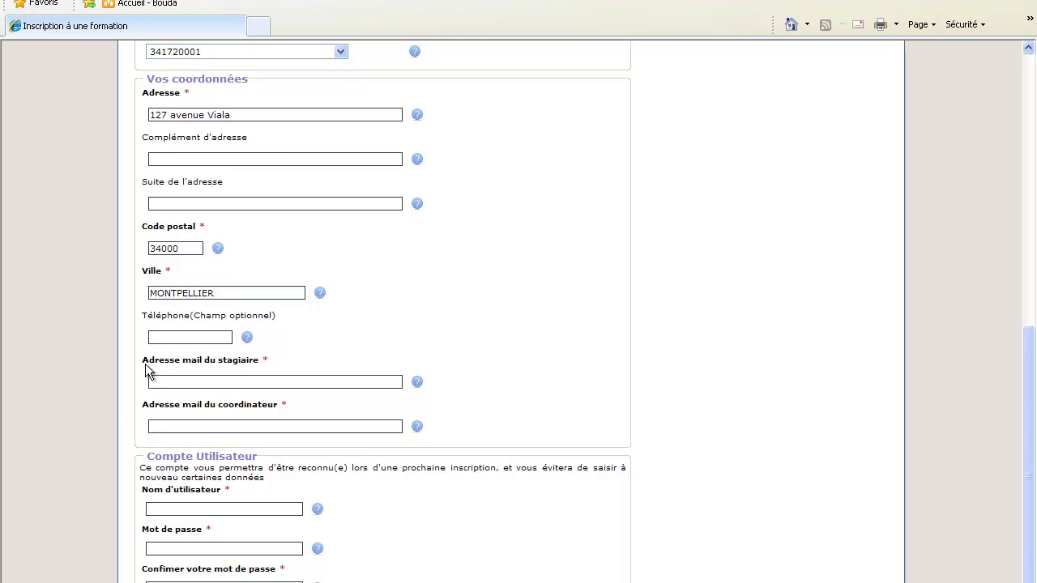
{"action": "left_click_drag", "start_coordinate": [143, 364], "coordinate": [237, 361]}
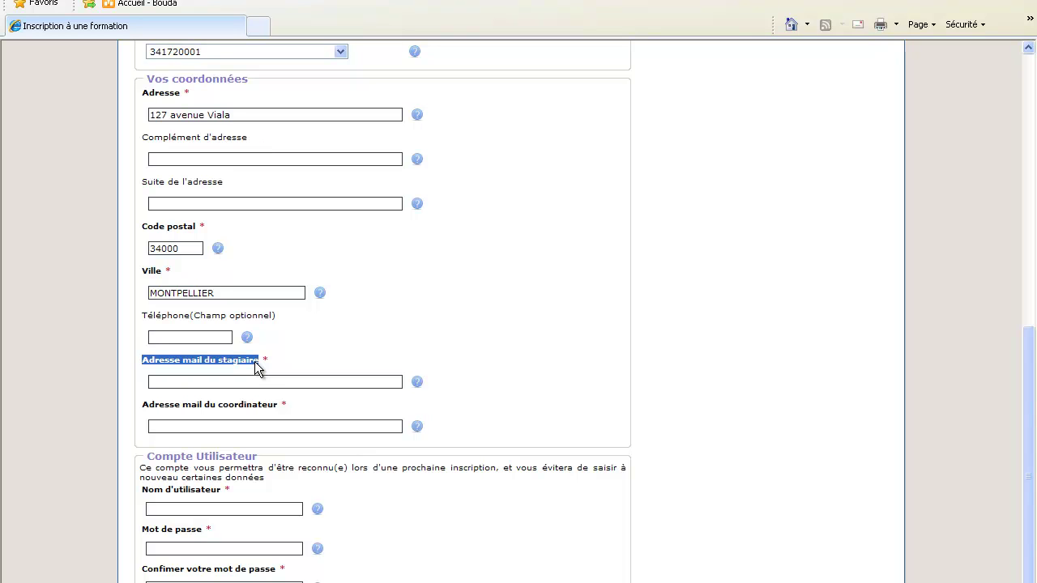
{"action": "left_click", "coordinate": [205, 381]}
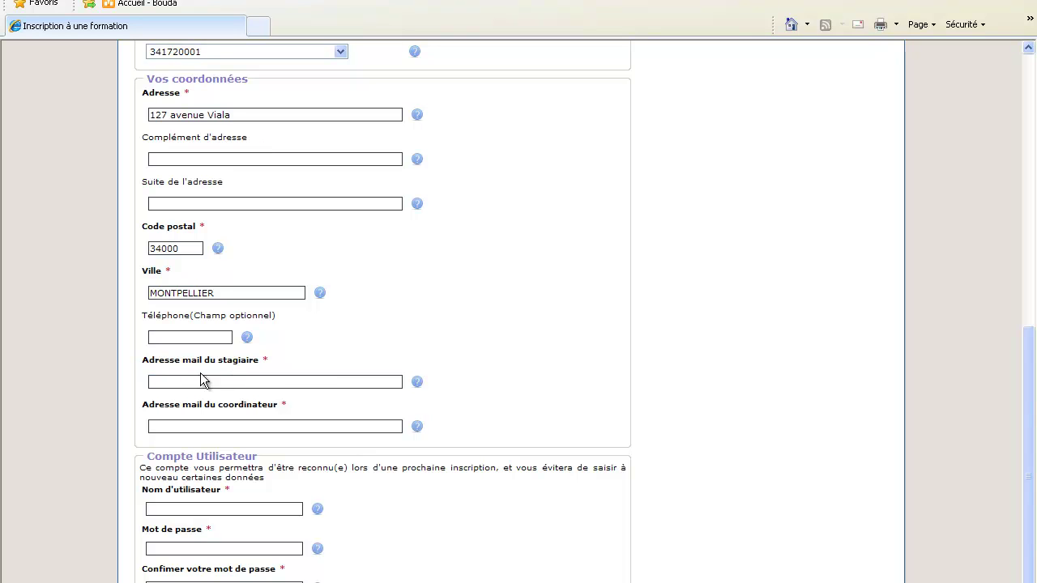
{"action": "type", "text": "m"}
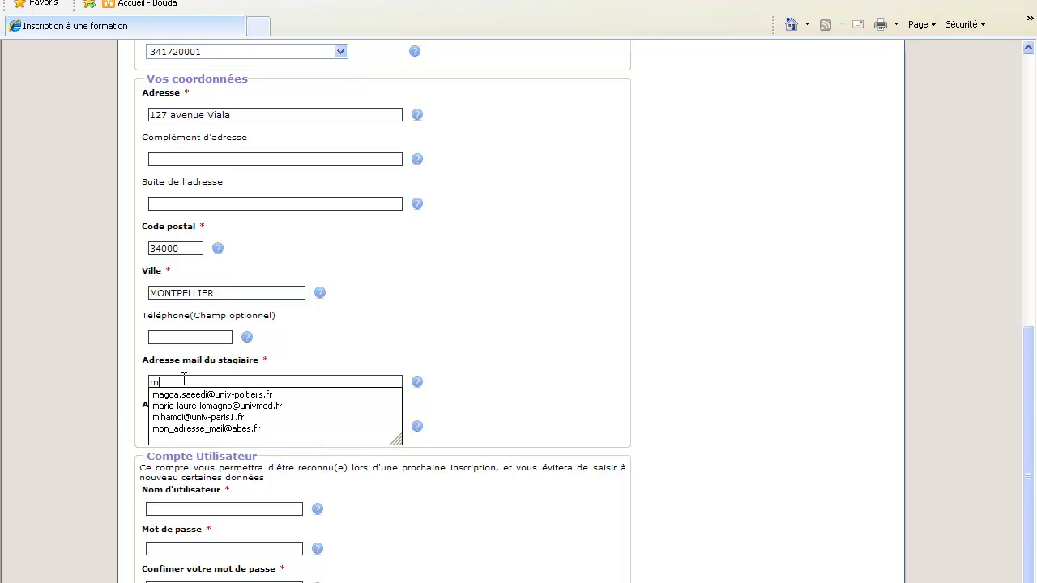
{"action": "left_click", "coordinate": [230, 430]}
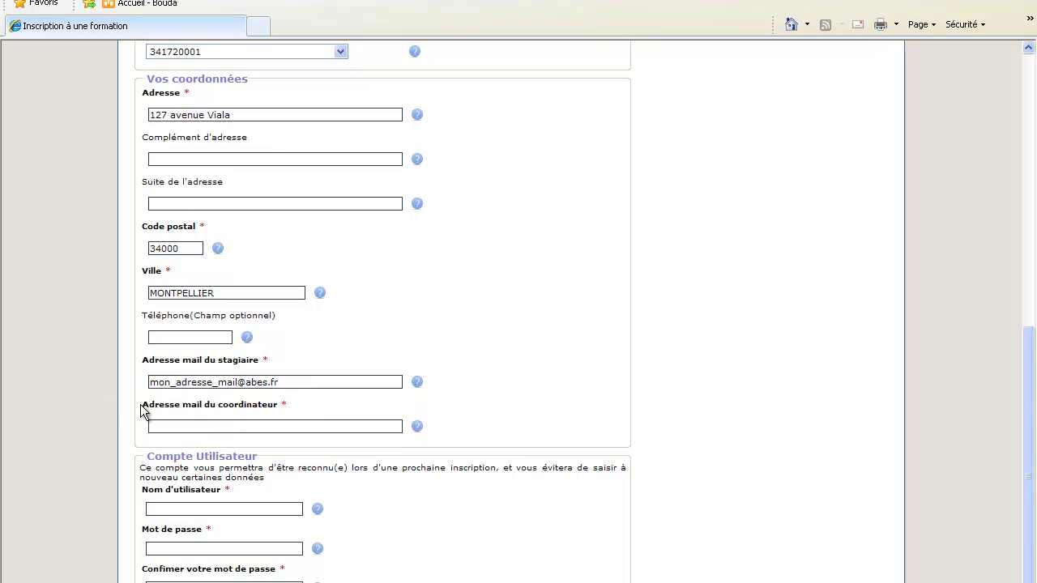
Step: Fill the coordinator e-mail field with the suggested address
{"action": "left_click_drag", "start_coordinate": [141, 409], "coordinate": [283, 410]}
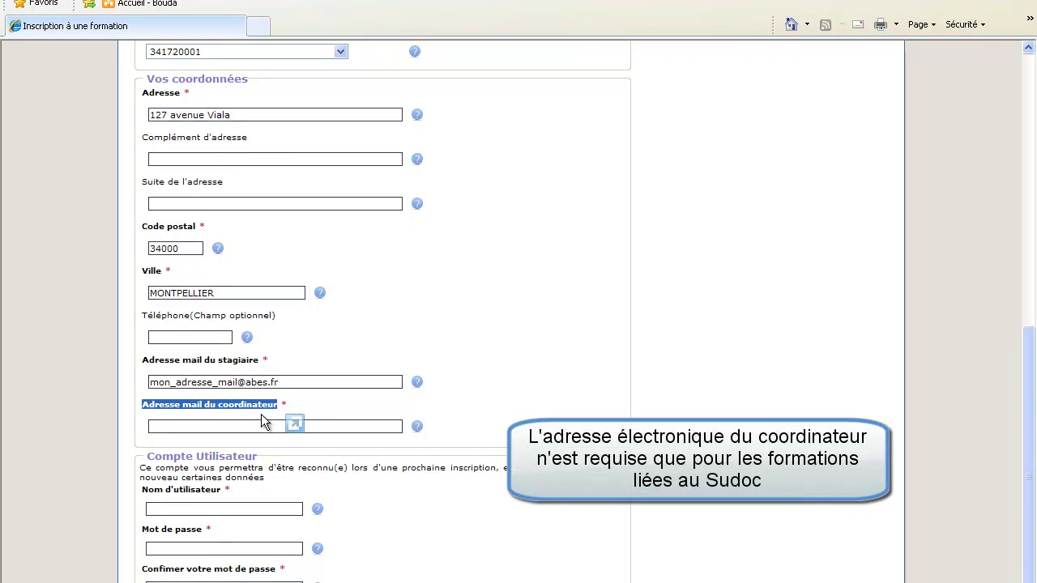
{"action": "left_click", "coordinate": [257, 426]}
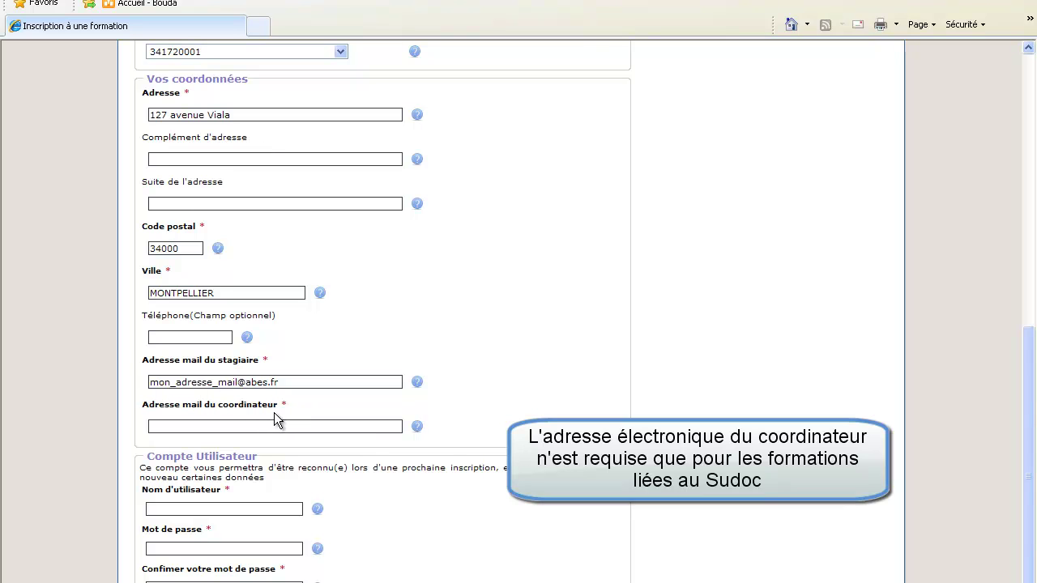
{"action": "type", "text": "a"}
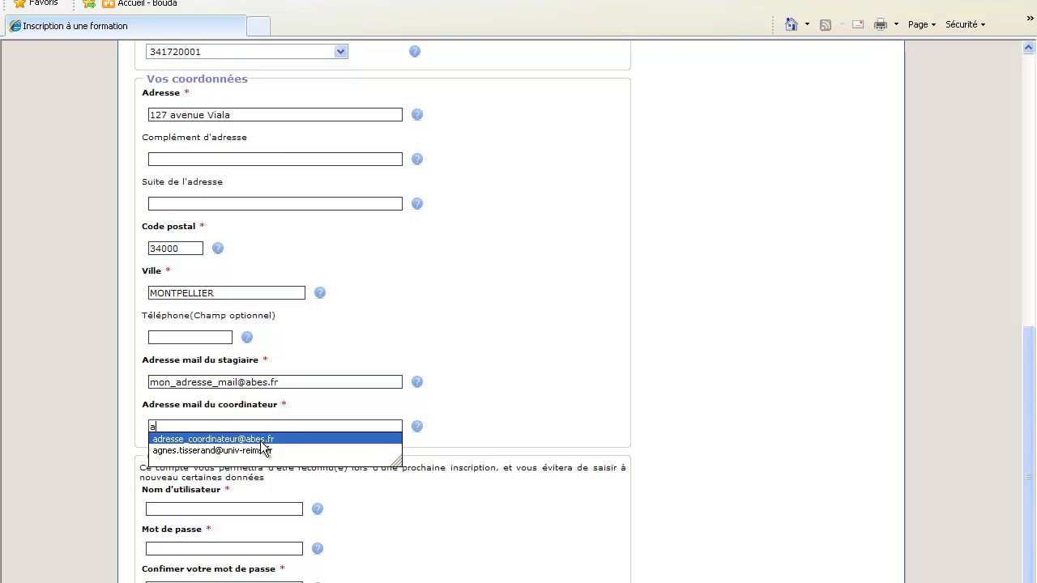
{"action": "left_click", "coordinate": [261, 442]}
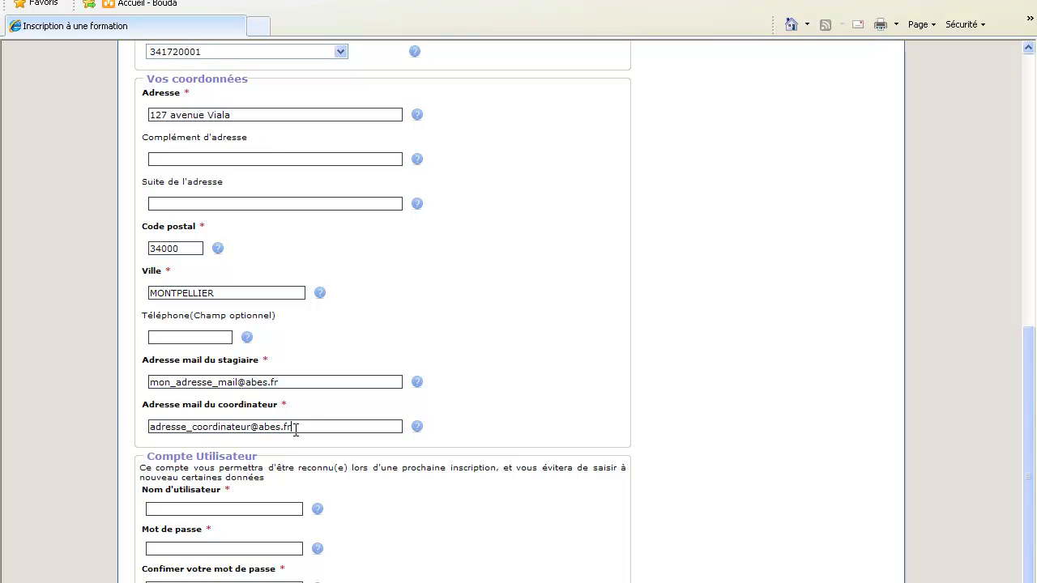
{"action": "scroll", "coordinate": [425, 447], "scroll_direction": "down", "scroll_amount": 3}
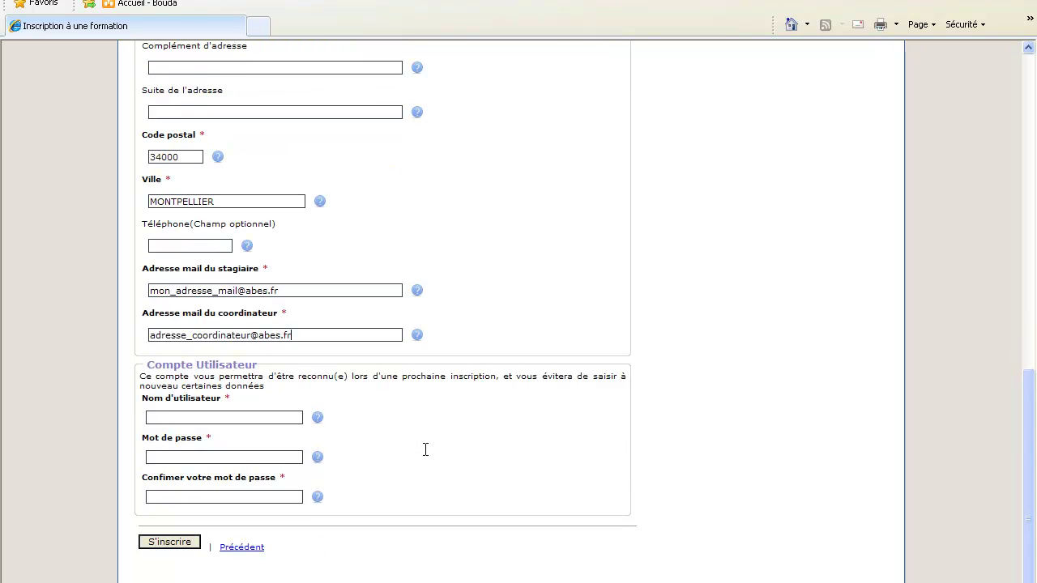
Step: Fill the Compte Utilisateur username from an autocomplete suggestion
{"action": "left_click_drag", "start_coordinate": [144, 364], "coordinate": [256, 365]}
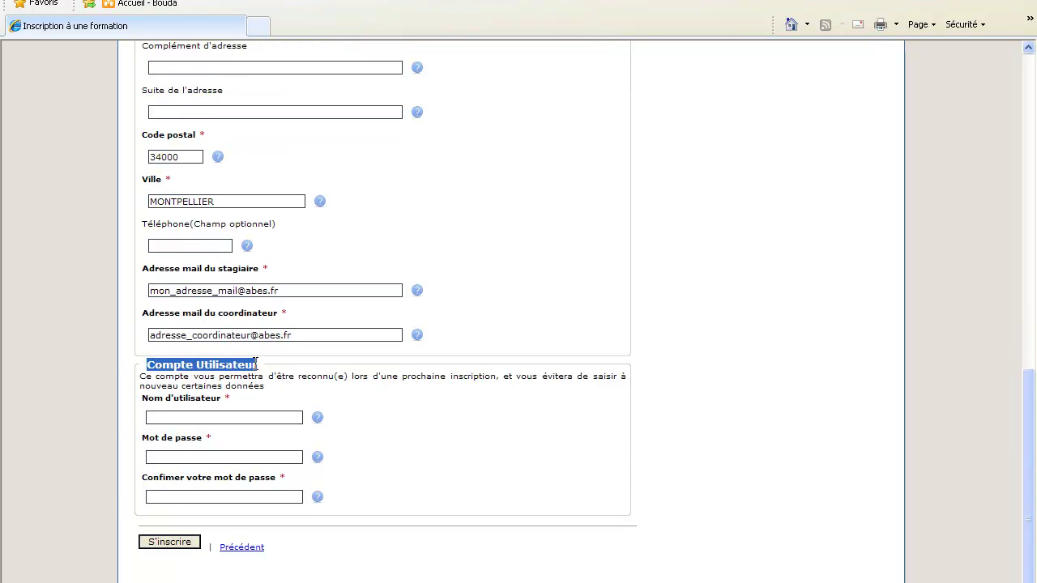
{"action": "left_click", "coordinate": [198, 417]}
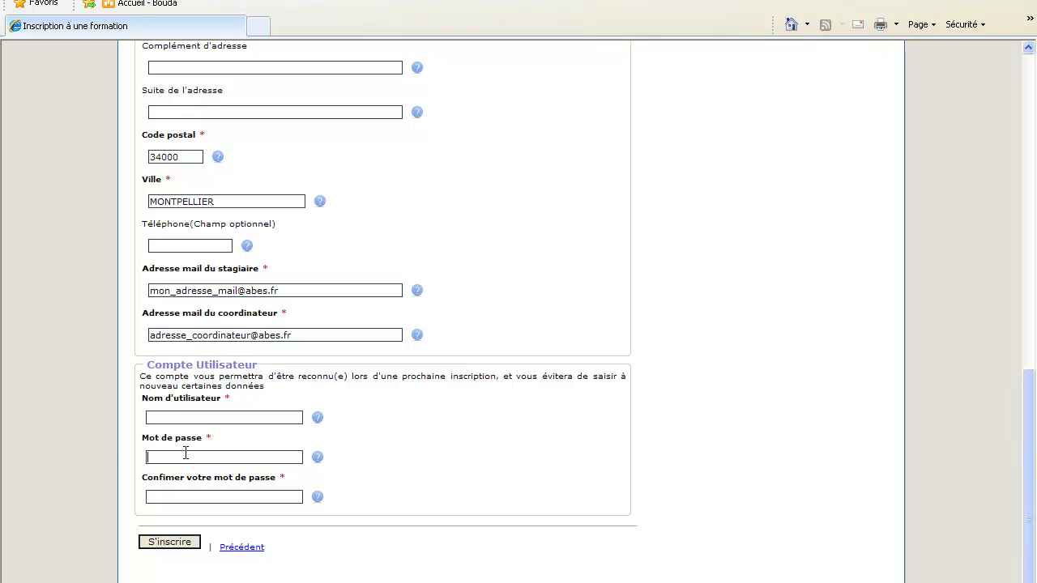
{"action": "left_click", "coordinate": [205, 417]}
{"action": "mouse_move", "coordinate": [318, 422]}
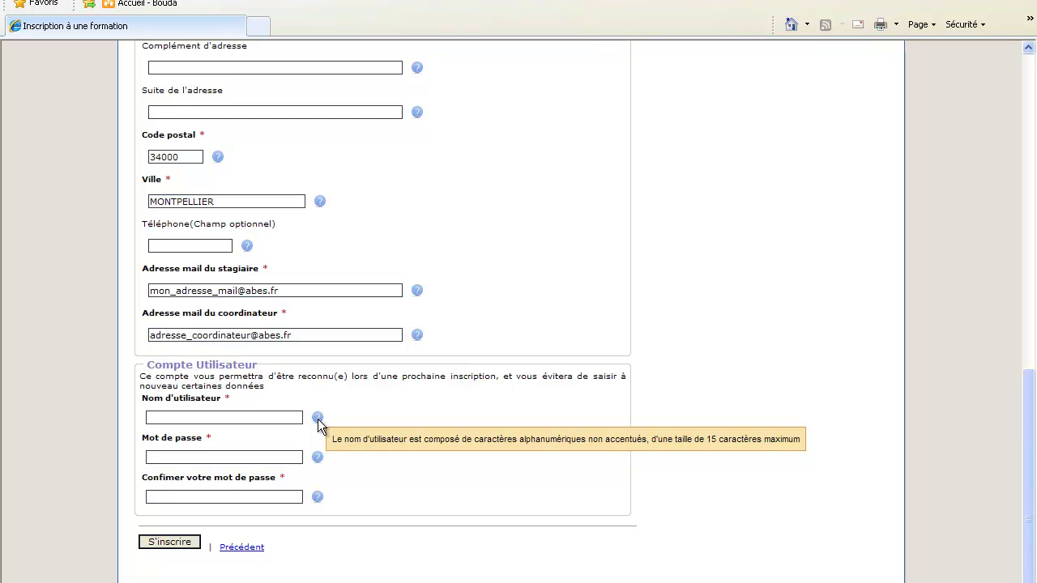
{"action": "left_click", "coordinate": [206, 419]}
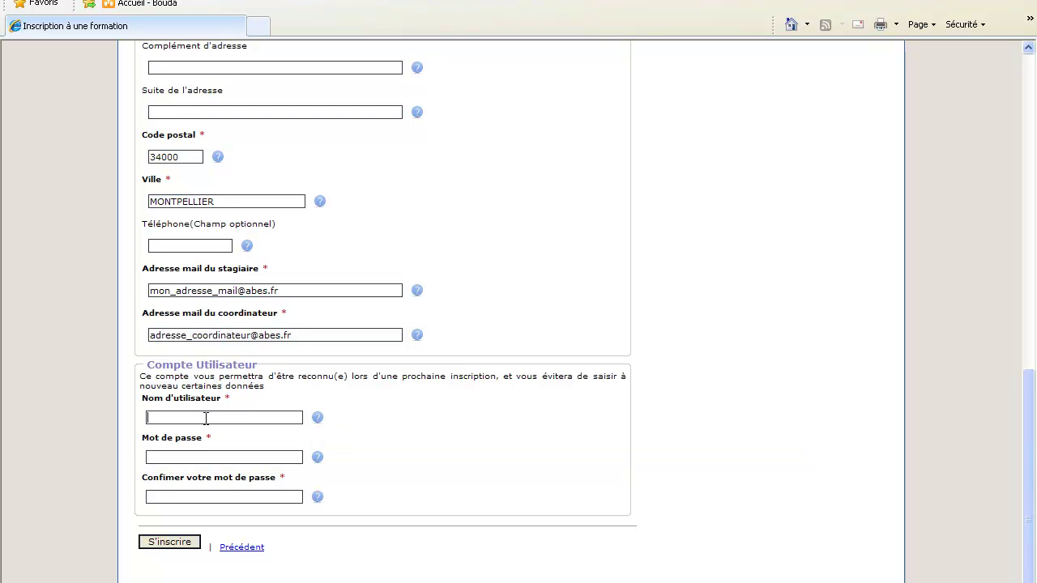
{"action": "type", "text": "050CB"}
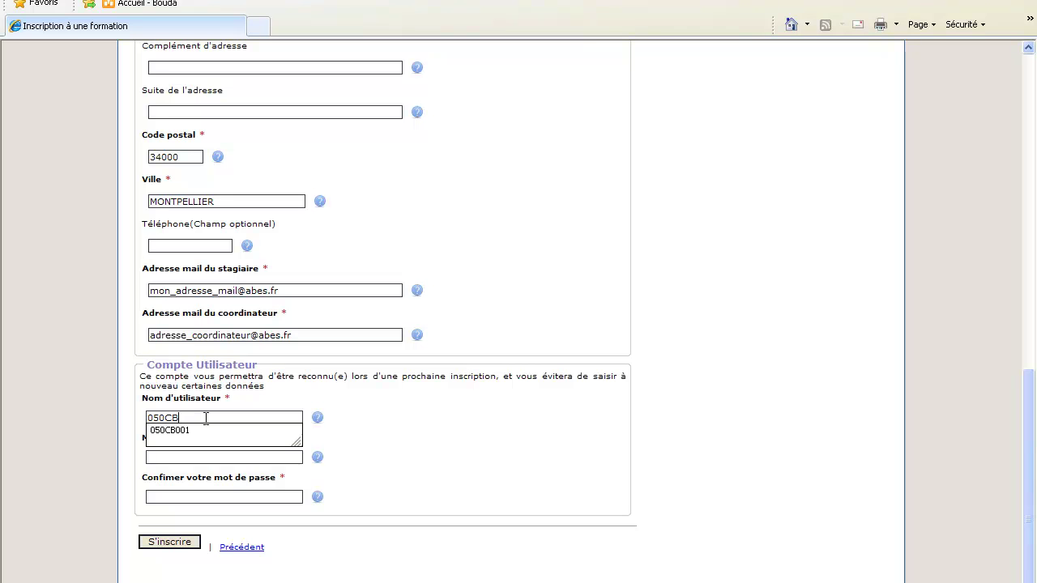
{"action": "left_click", "coordinate": [203, 433]}
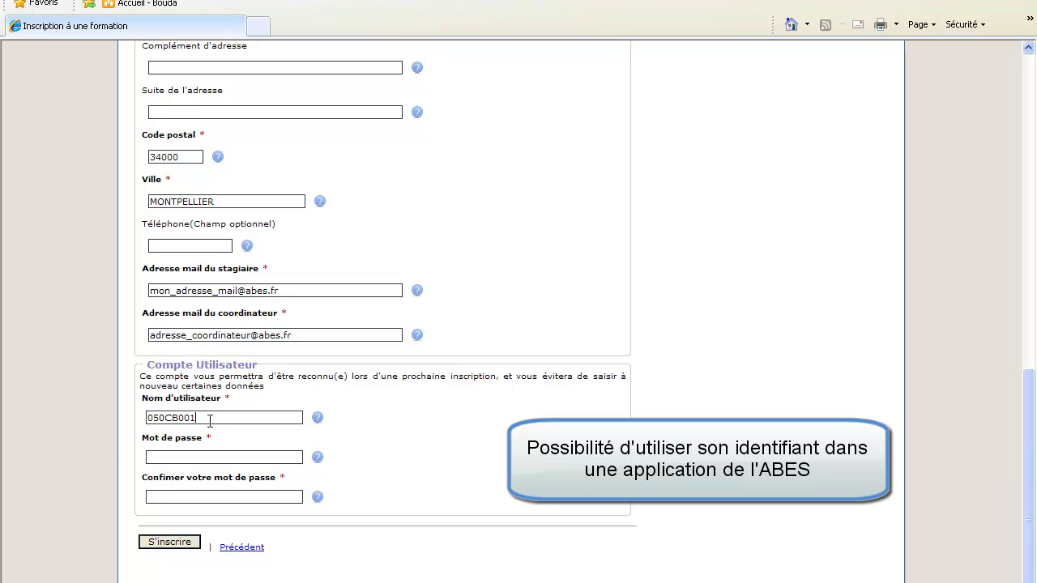
Step: Replace the username with a saved entry, enter the account password, and submit with S'inscrire
{"action": "left_click_drag", "start_coordinate": [203, 419], "coordinate": [114, 421]}
{"action": "type", "text": "te"}
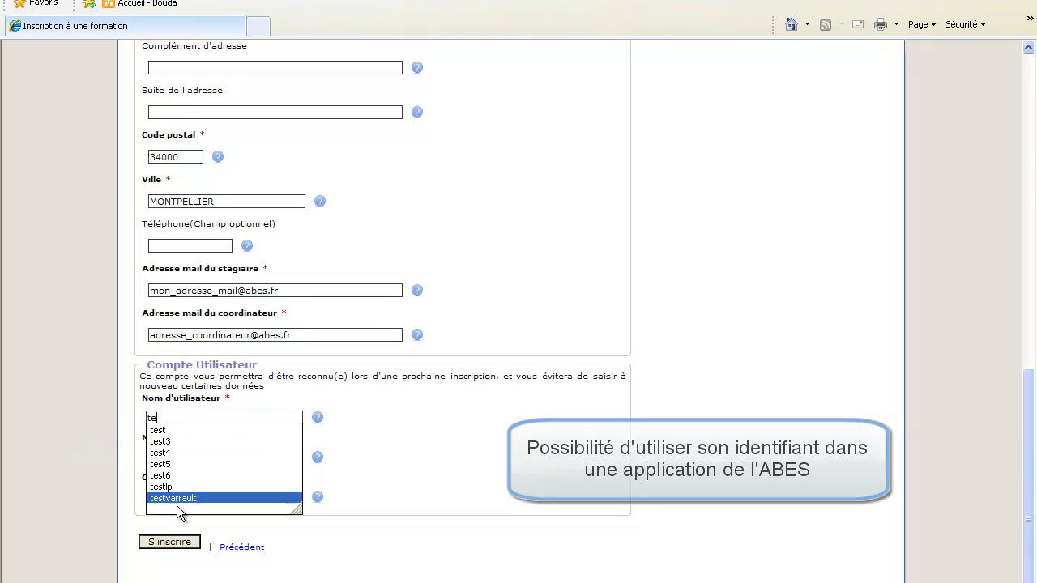
{"action": "left_click", "coordinate": [172, 489]}
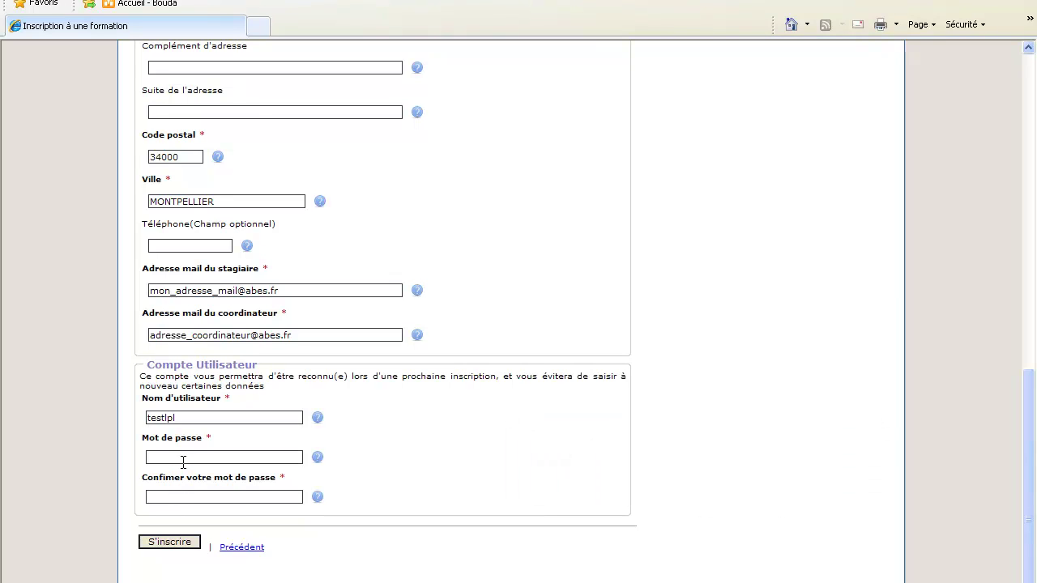
{"action": "type", "text": "testtest"}
{"action": "left_click", "coordinate": [184, 546]}
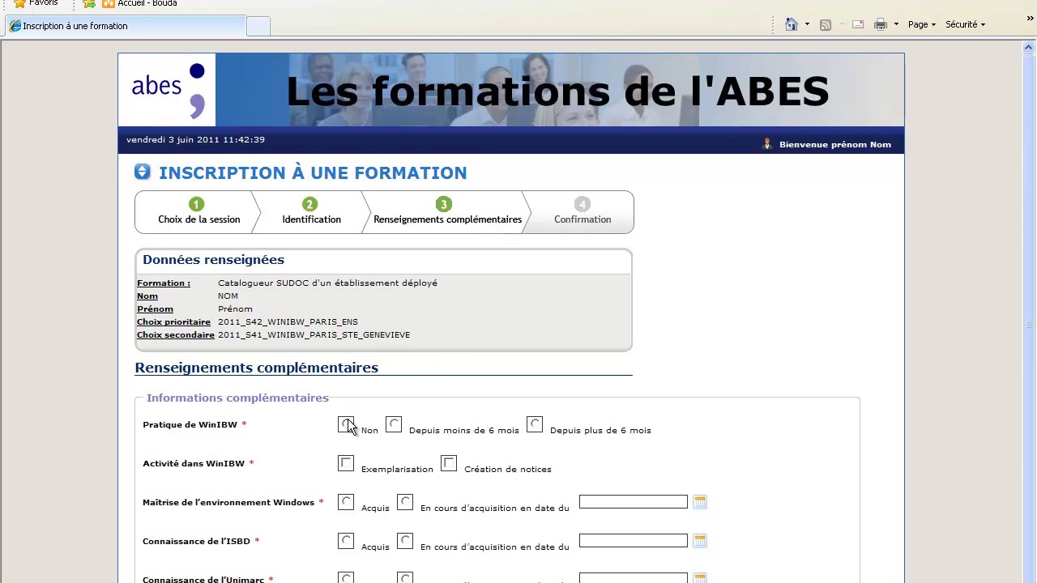
Step: Answer Non for WinIBW practice and tick Création de notices as the activity
{"action": "scroll", "coordinate": [349, 427], "scroll_direction": "down", "scroll_amount": 2}
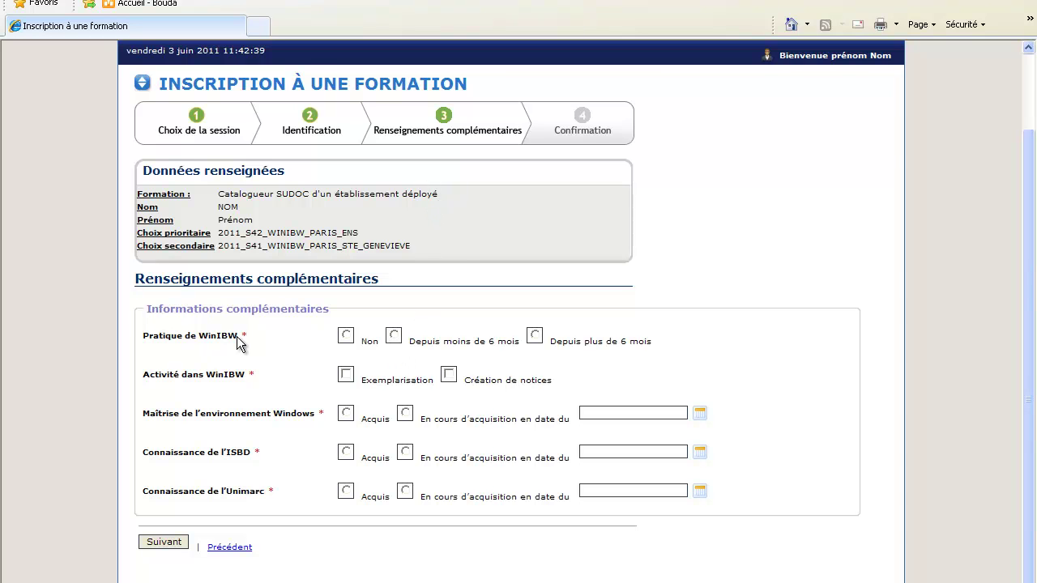
{"action": "left_click", "coordinate": [347, 337]}
{"action": "left_click_drag", "start_coordinate": [248, 376], "coordinate": [172, 383]}
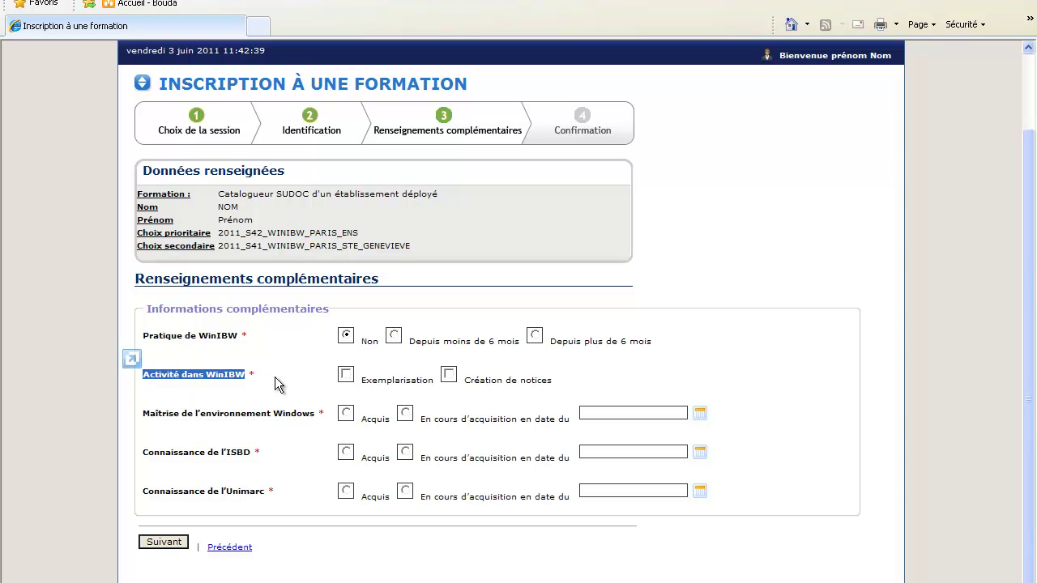
{"action": "left_click", "coordinate": [451, 376]}
Step: Mark Windows and ISBD as Acquis, Unimarc in progress since 03/06/2011, and continue
{"action": "left_click_drag", "start_coordinate": [286, 407], "coordinate": [160, 422]}
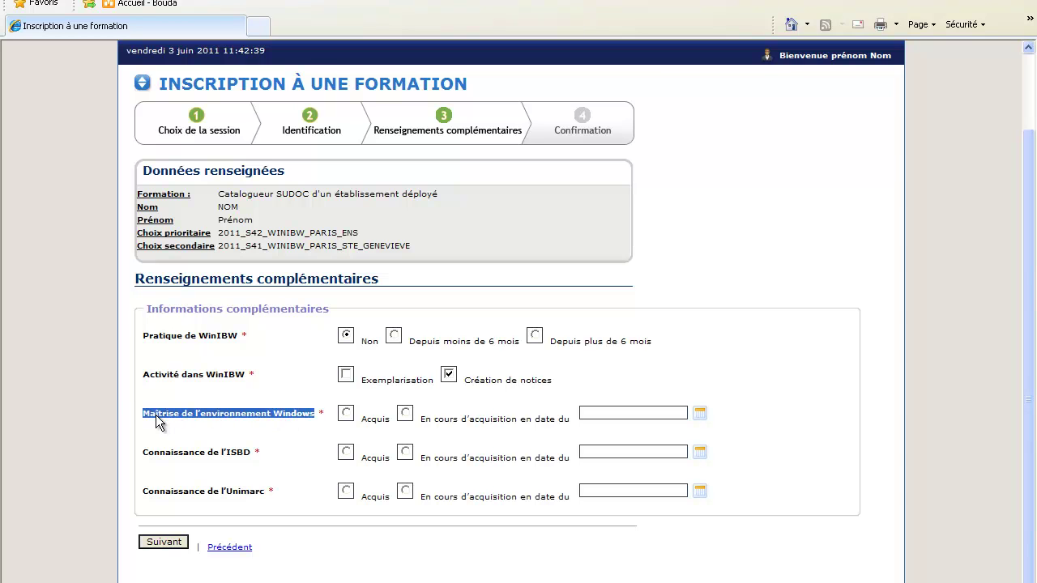
{"action": "left_click", "coordinate": [346, 416]}
{"action": "left_click_drag", "start_coordinate": [254, 451], "coordinate": [181, 461]}
{"action": "left_click", "coordinate": [346, 454]}
{"action": "left_click_drag", "start_coordinate": [273, 490], "coordinate": [183, 510]}
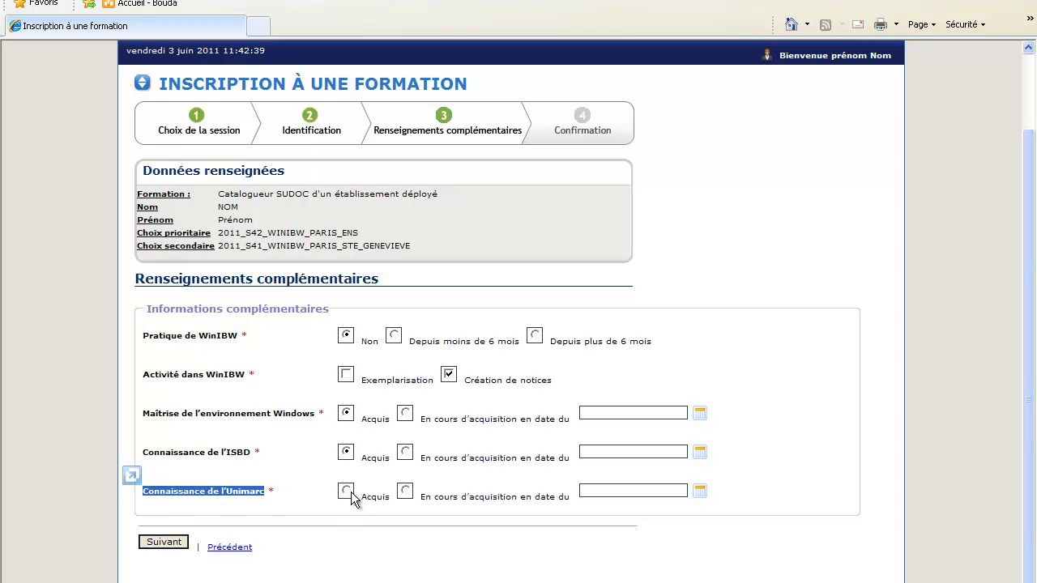
{"action": "left_click", "coordinate": [406, 496]}
{"action": "left_click", "coordinate": [699, 494]}
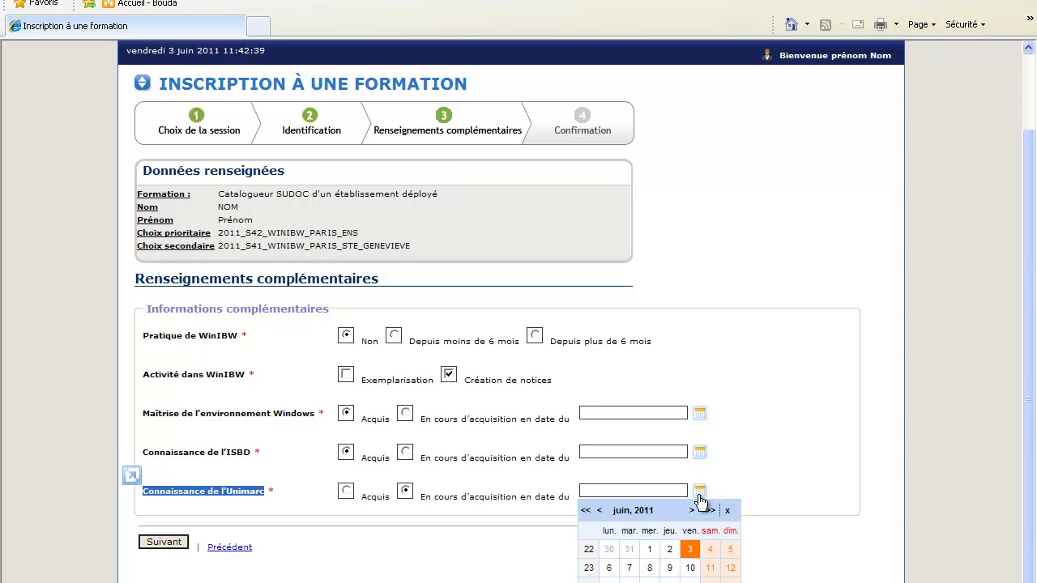
{"action": "left_click", "coordinate": [689, 550]}
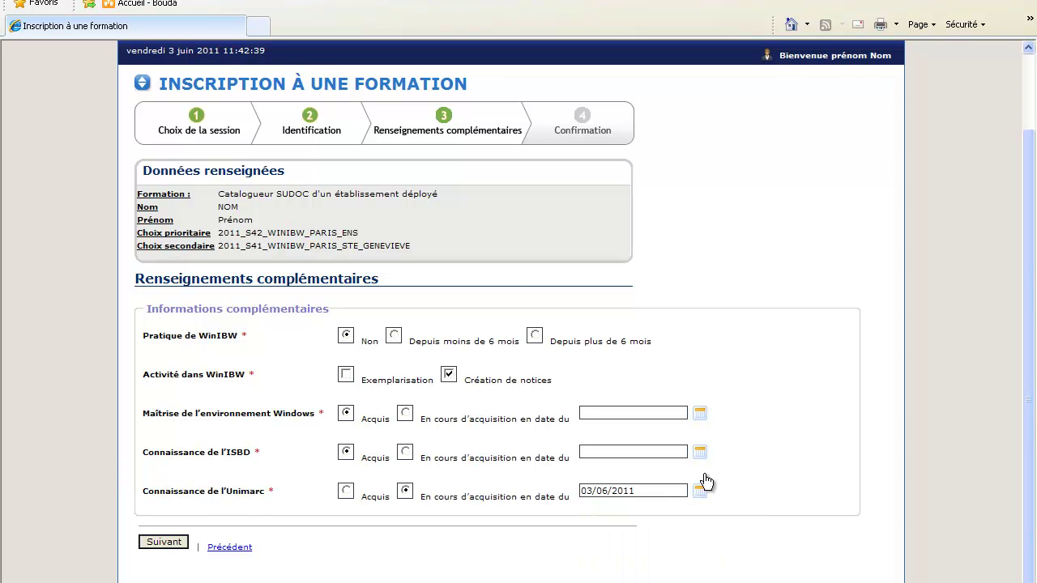
{"action": "left_click", "coordinate": [167, 544]}
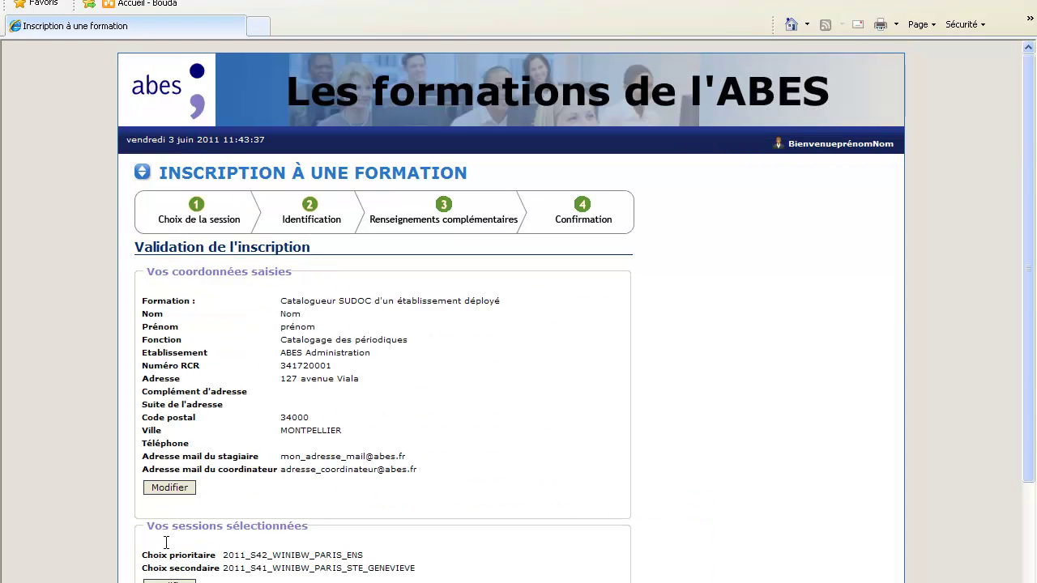
Step: Review the Validation de l'inscription summary and submit with Valider votre inscription à la formation
{"action": "scroll", "coordinate": [600, 338], "scroll_direction": "down", "scroll_amount": 3}
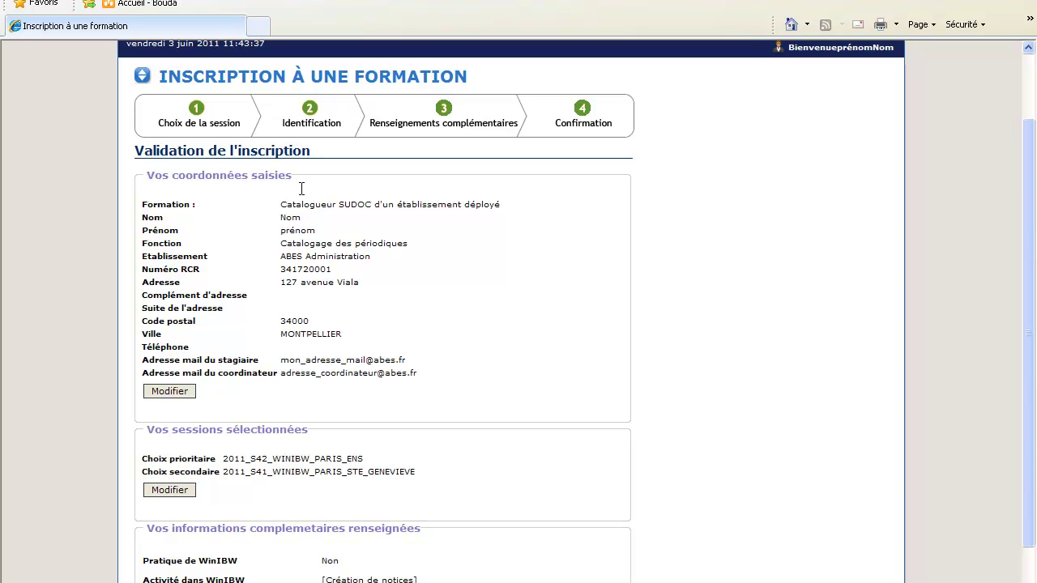
{"action": "triple_click", "coordinate": [296, 177]}
{"action": "left_click", "coordinate": [198, 184]}
{"action": "triple_click", "coordinate": [199, 183]}
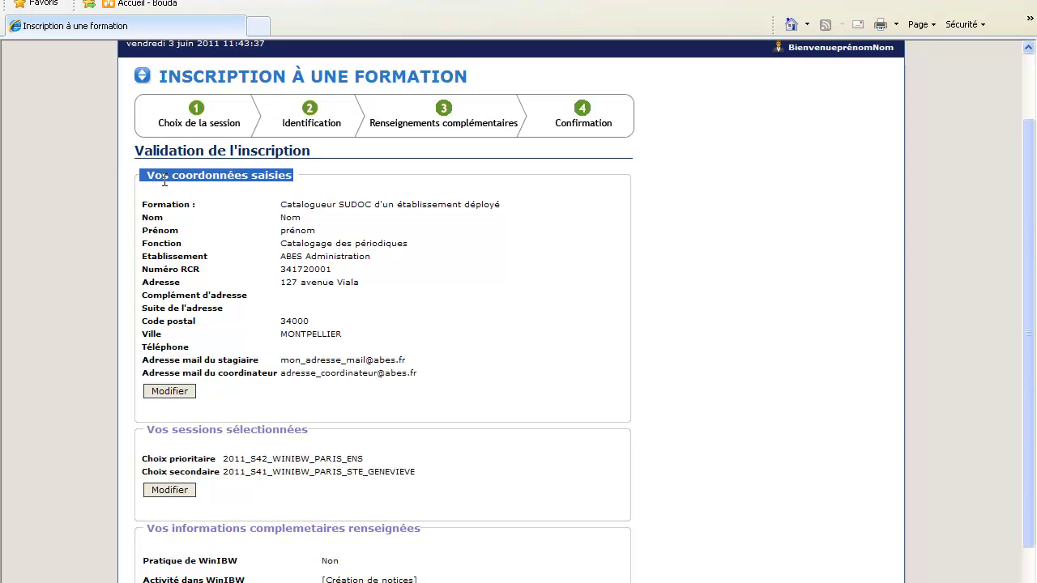
{"action": "left_click_drag", "start_coordinate": [306, 433], "coordinate": [146, 434]}
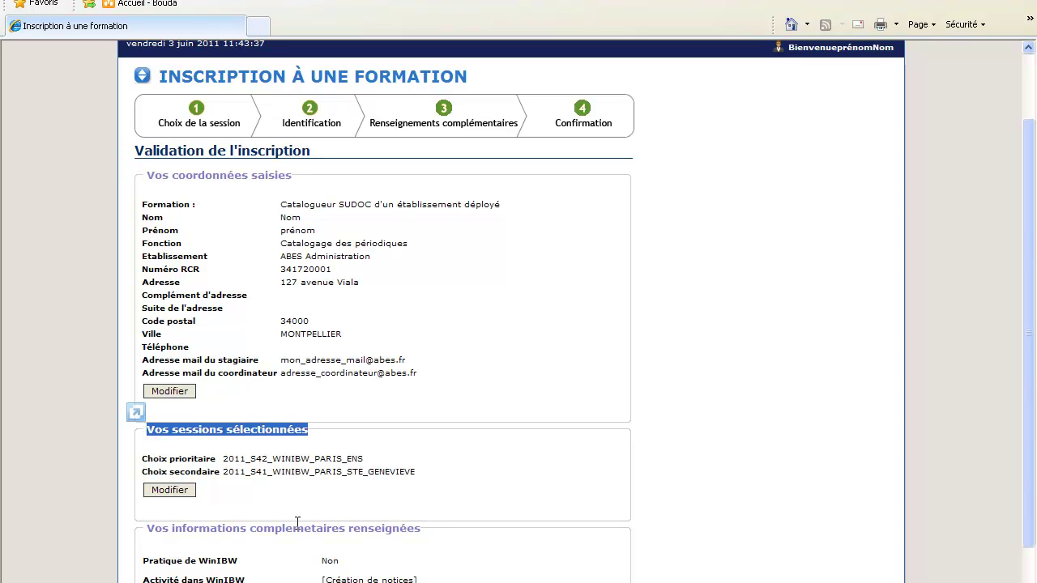
{"action": "left_click", "coordinate": [421, 529]}
{"action": "left_click_drag", "start_coordinate": [299, 534], "coordinate": [162, 532]}
{"action": "scroll", "coordinate": [270, 532], "scroll_direction": "down", "scroll_amount": 4}
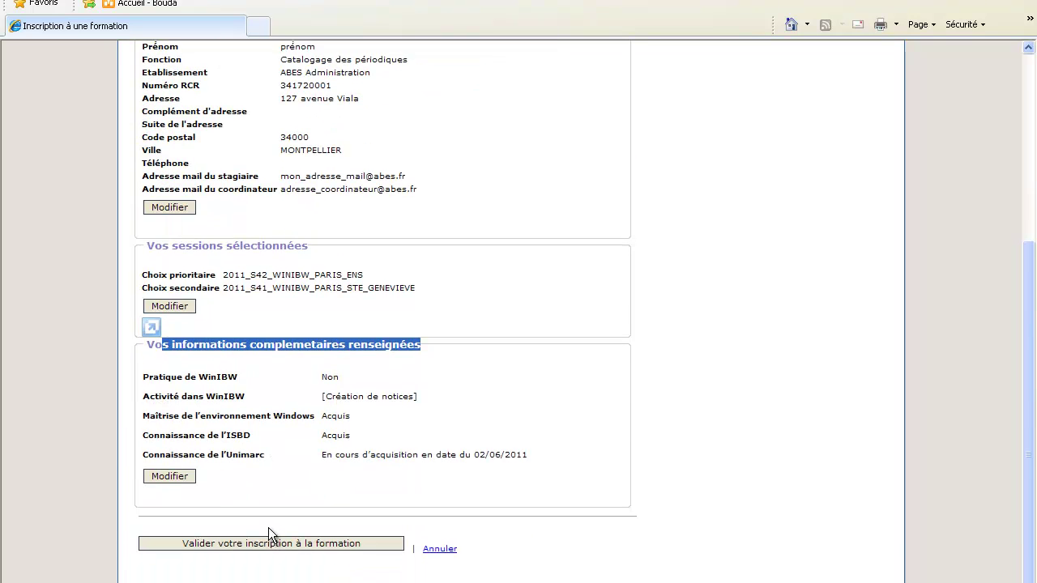
{"action": "scroll", "coordinate": [268, 528], "scroll_direction": "up", "scroll_amount": 4}
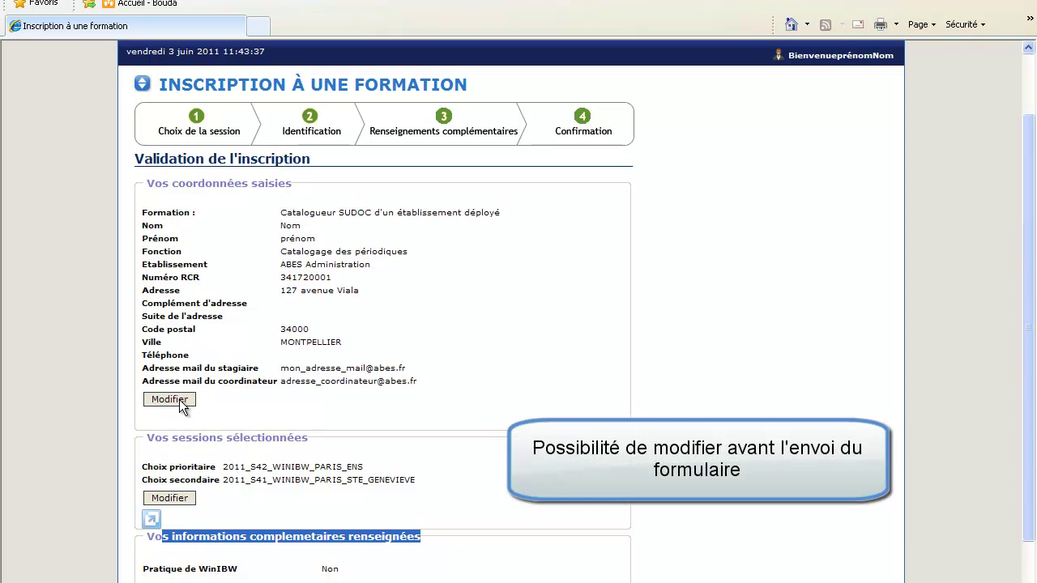
{"action": "left_click", "coordinate": [528, 570]}
{"action": "scroll", "coordinate": [523, 572], "scroll_direction": "down", "scroll_amount": 3}
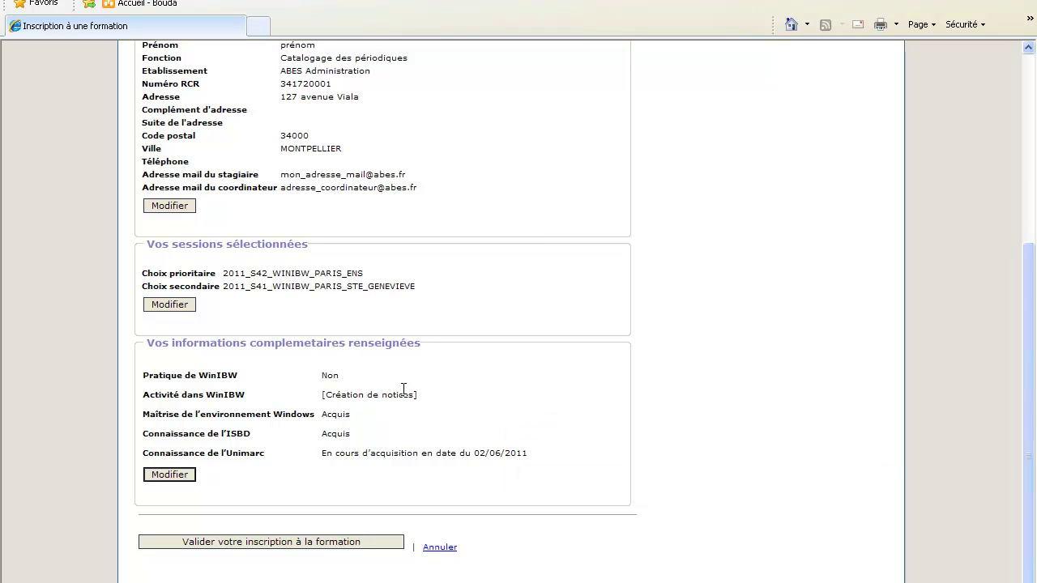
{"action": "left_click", "coordinate": [294, 544]}
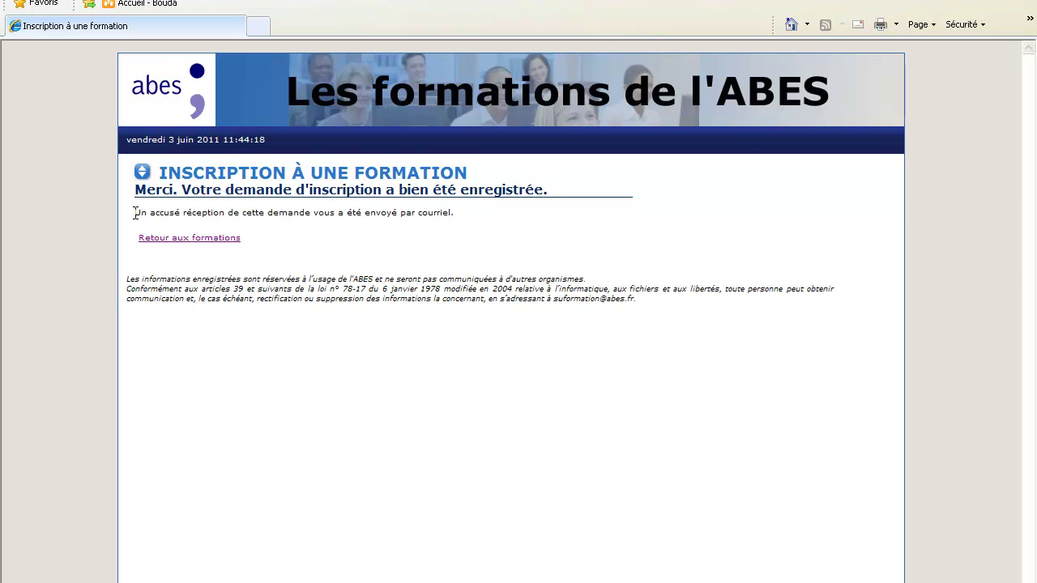
Step: Highlight the note saying an acknowledgement was sent by e-mail
{"action": "left_click_drag", "start_coordinate": [134, 213], "coordinate": [446, 217]}
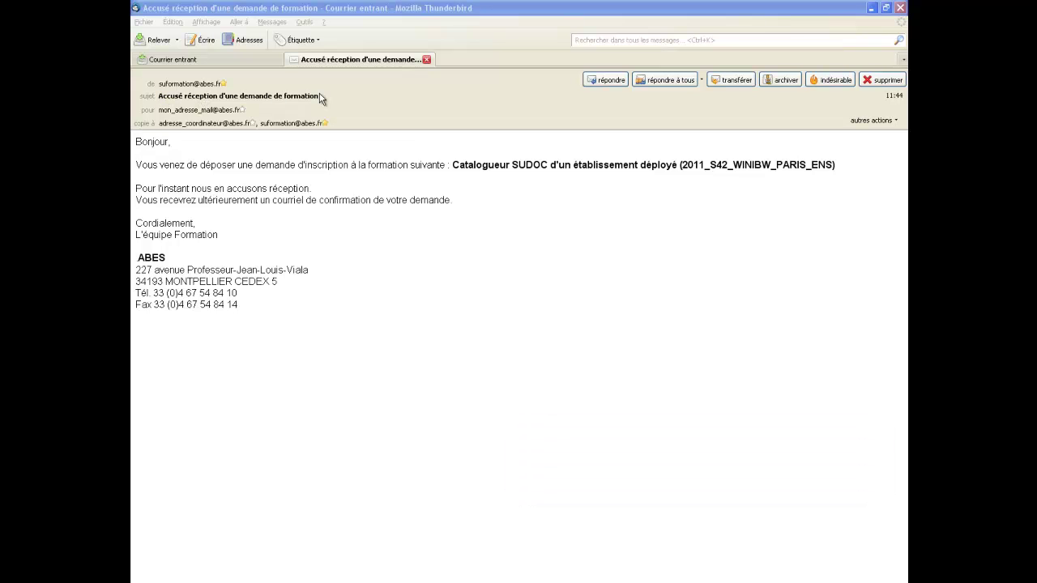
Step: Highlight the session code 2011_S42_WINIBW_PARIS_ENS in the acknowledgement message
{"action": "left_click_drag", "start_coordinate": [680, 164], "coordinate": [779, 169]}
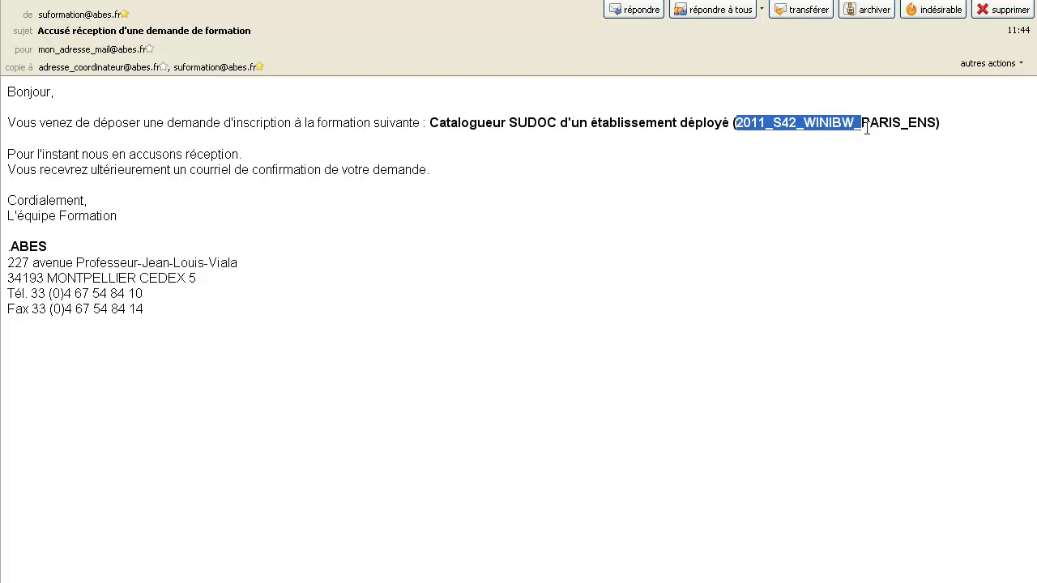
{"action": "left_click_drag", "start_coordinate": [866, 128], "coordinate": [934, 126]}
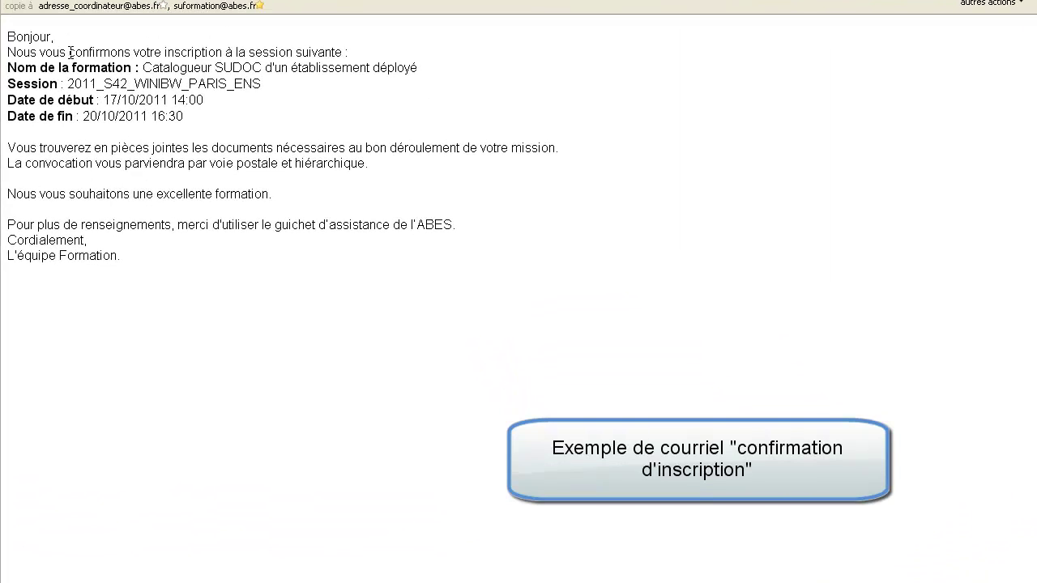
{"action": "left_click_drag", "start_coordinate": [70, 52], "coordinate": [228, 52]}
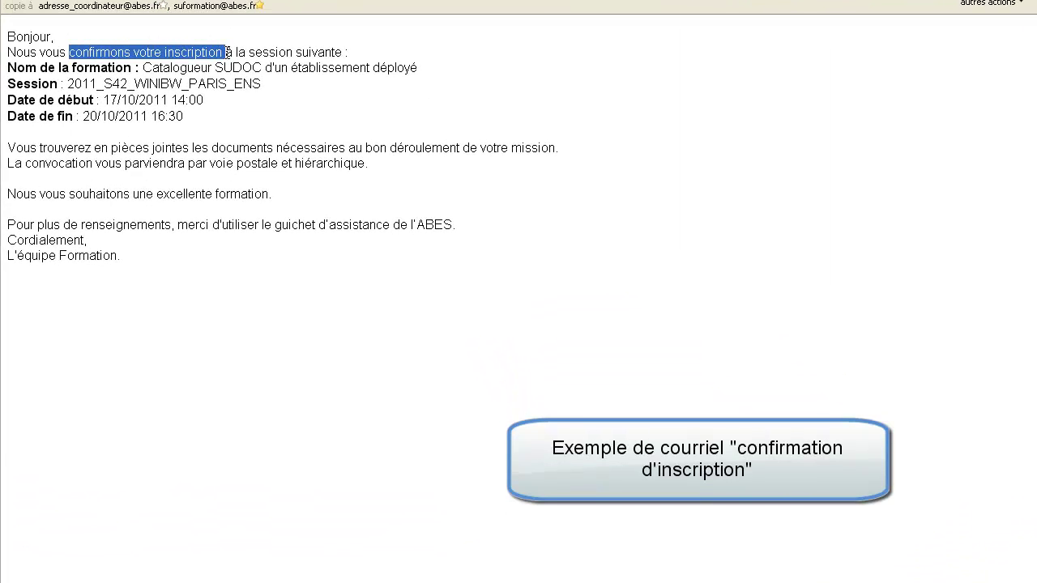
{"action": "left_click", "coordinate": [361, 91]}
{"action": "left_click_drag", "start_coordinate": [67, 84], "coordinate": [260, 86]}
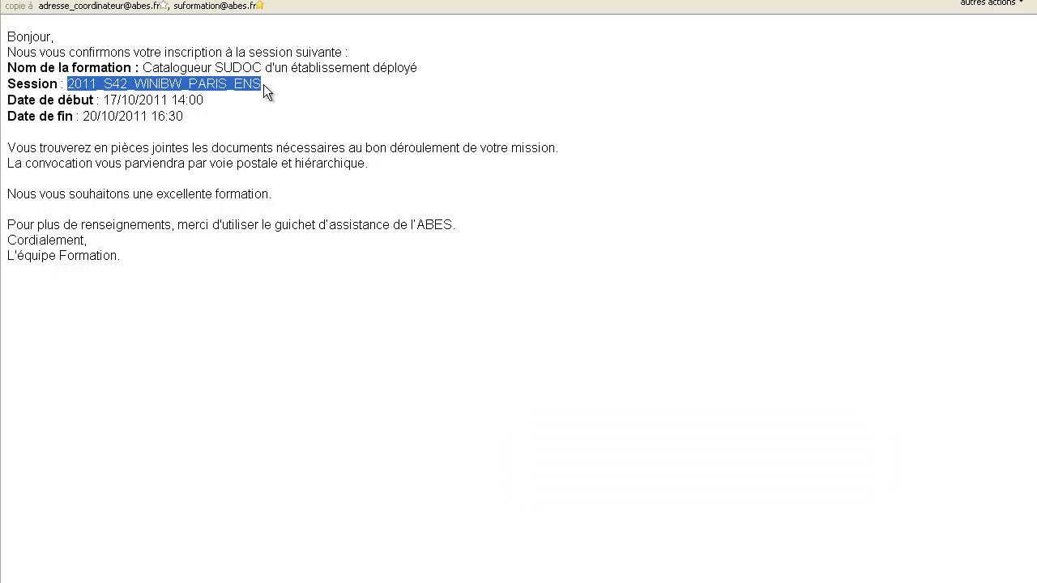
{"action": "left_click", "coordinate": [263, 84]}
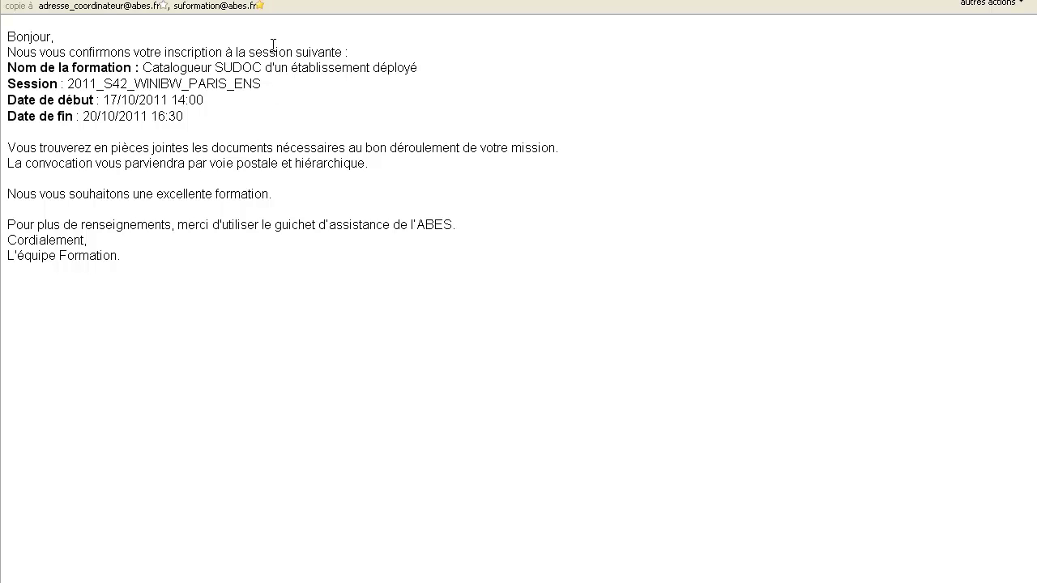
{"action": "left_click", "coordinate": [93, 10]}
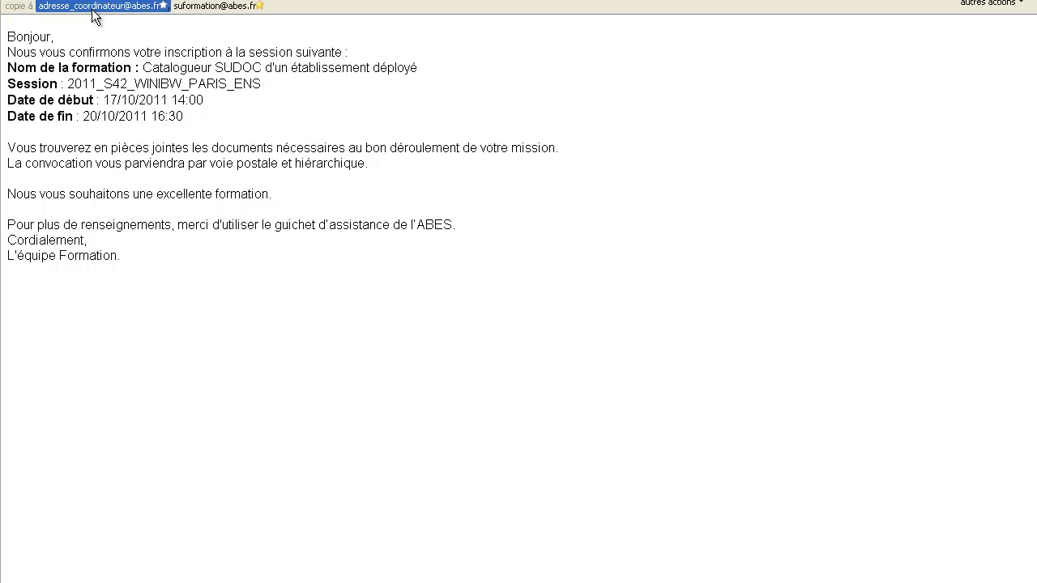
{"action": "left_click", "coordinate": [358, 165]}
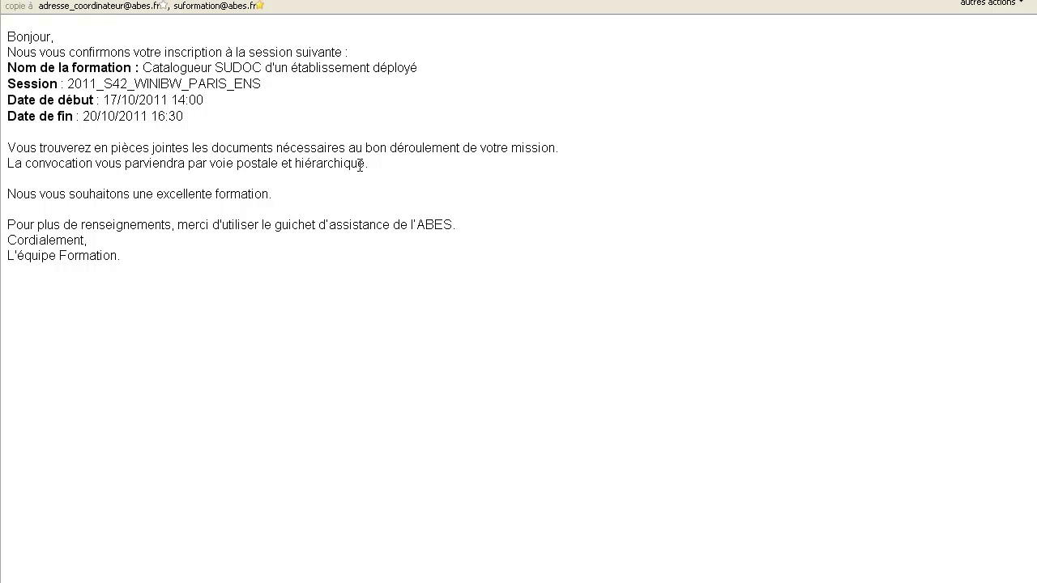
{"action": "left_click_drag", "start_coordinate": [365, 164], "coordinate": [8, 167]}
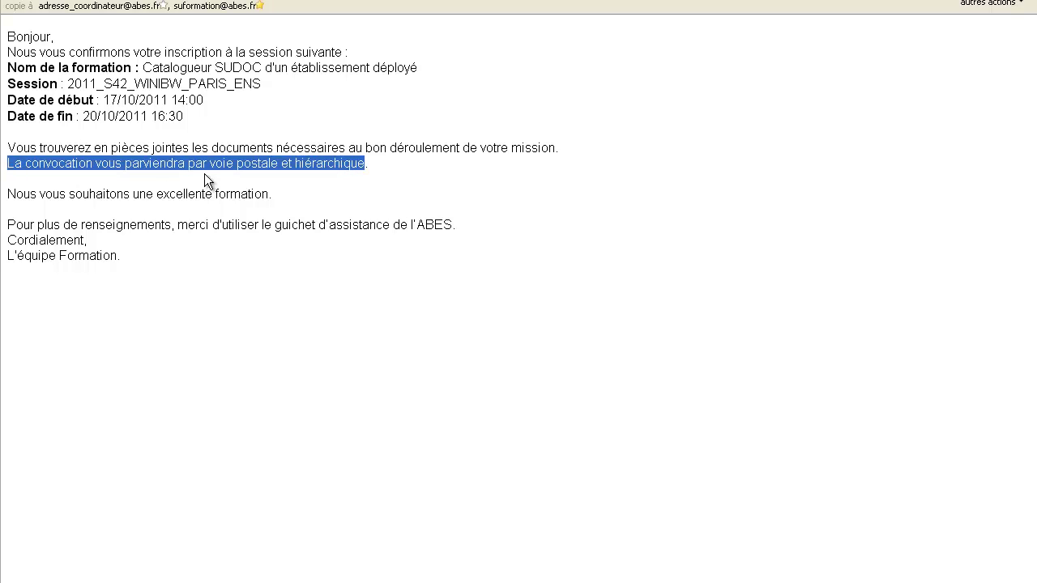